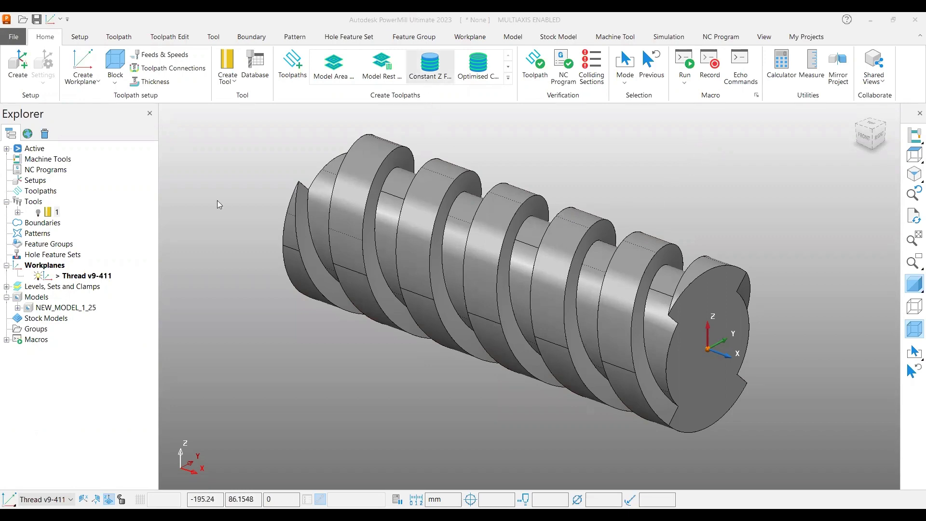
pyautogui.click(105, 228)
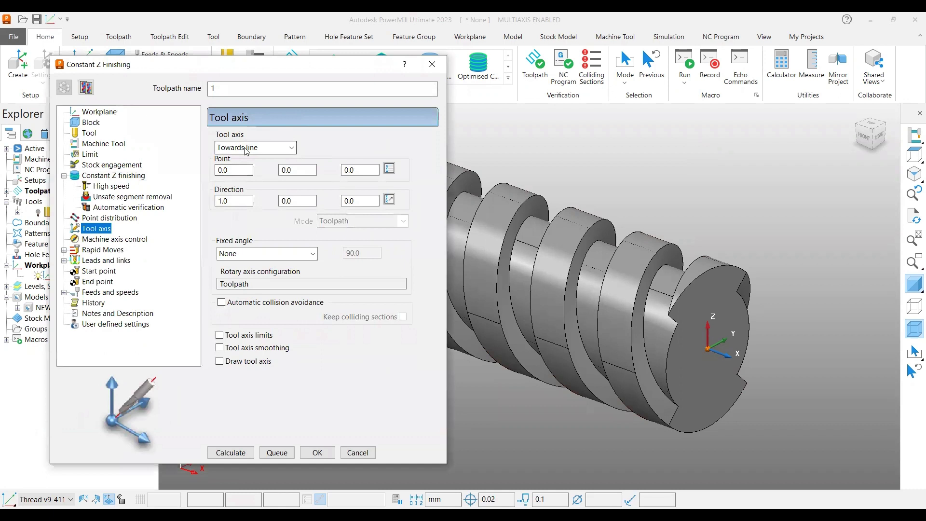
pyautogui.click(255, 147)
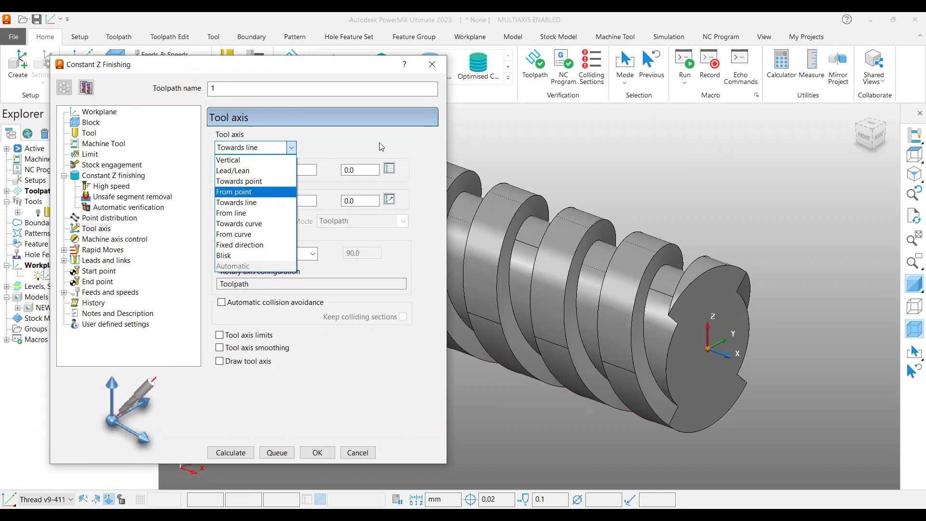
pyautogui.click(433, 70)
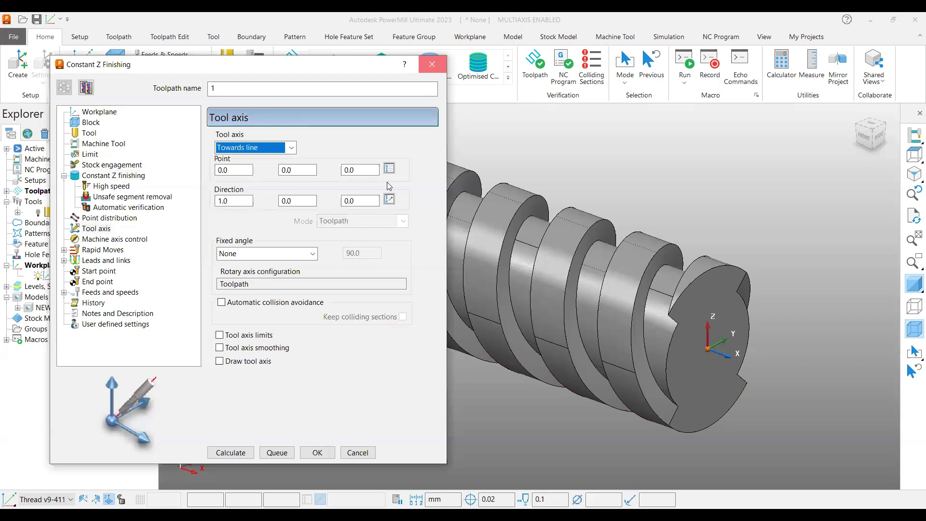
pyautogui.rightClick(52, 197)
pyautogui.click(77, 450)
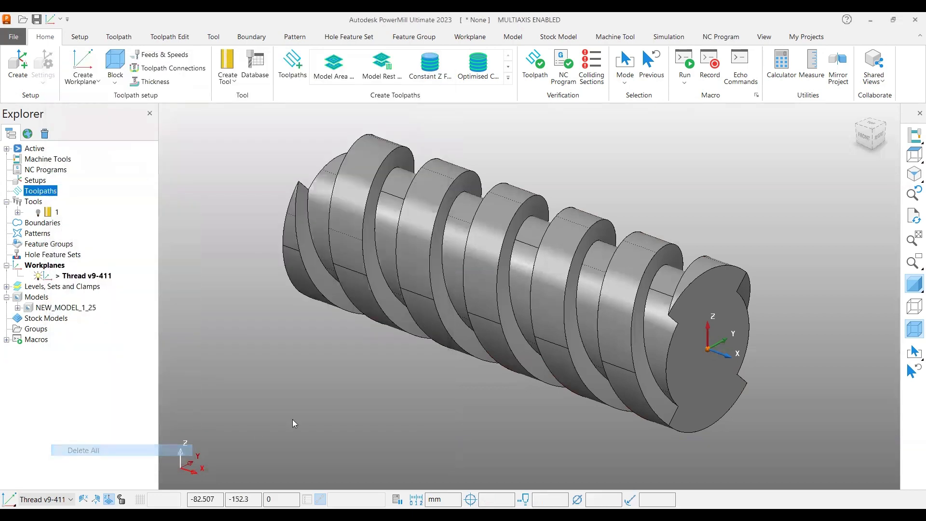
pyautogui.moveTo(425, 396); pyautogui.dragTo(394, 386, button='middle')
pyautogui.moveTo(545, 367); pyautogui.dragTo(569, 362, button='middle')
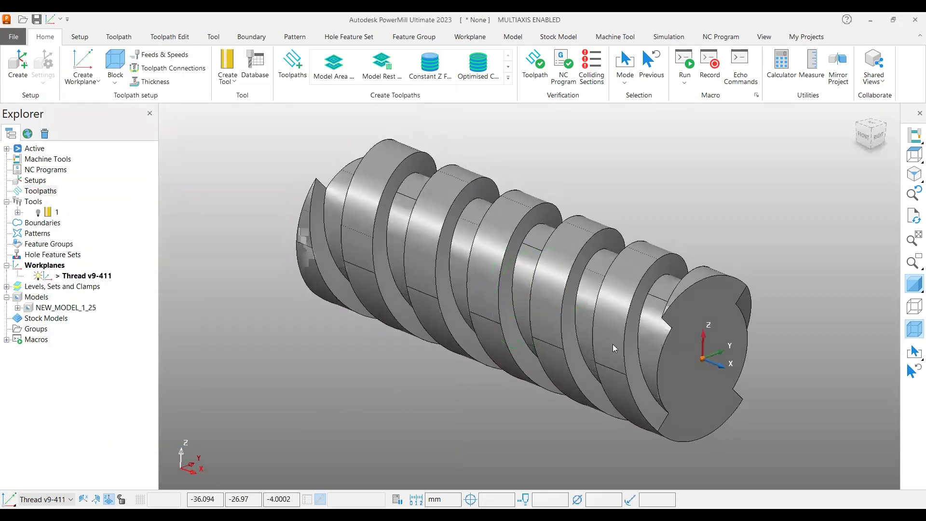
pyautogui.keyDown('shift'); pyautogui.moveTo(691, 342); pyautogui.dragTo(676, 338, button='middle'); pyautogui.keyUp('shift')
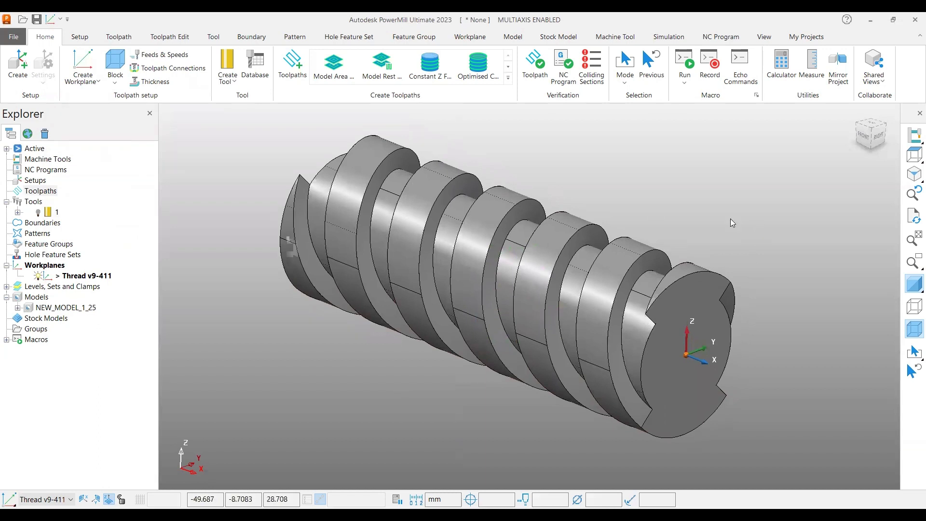
pyautogui.keyDown('shift'); pyautogui.moveTo(733, 221); pyautogui.dragTo(731, 218, button='middle'); pyautogui.keyUp('shift')
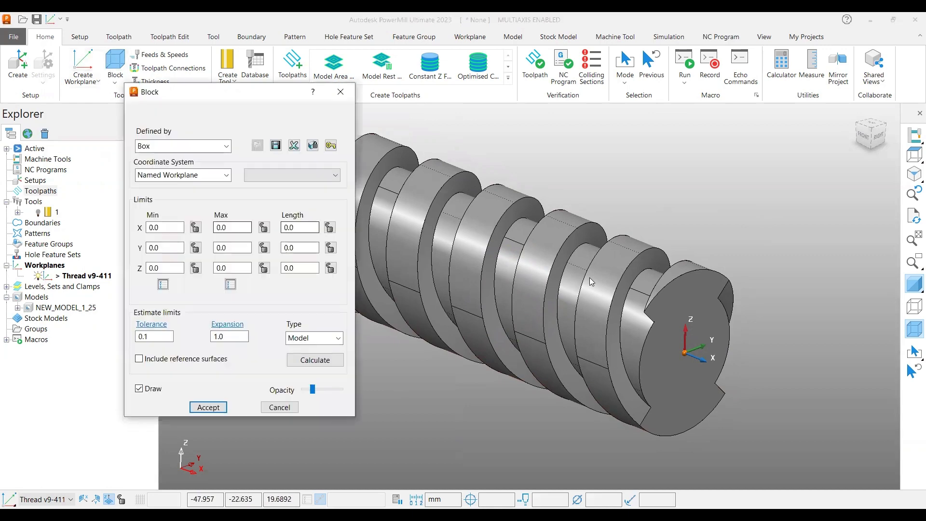
# Define the block as a cylinder in the active workplane and calculate its limits from the model.
pyautogui.click(710, 366)
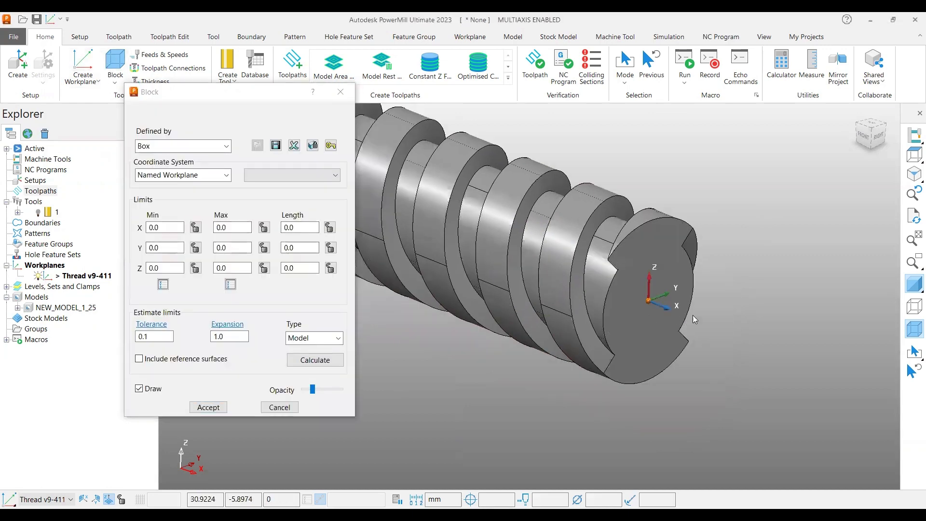
pyautogui.scroll(3, 654, 319)
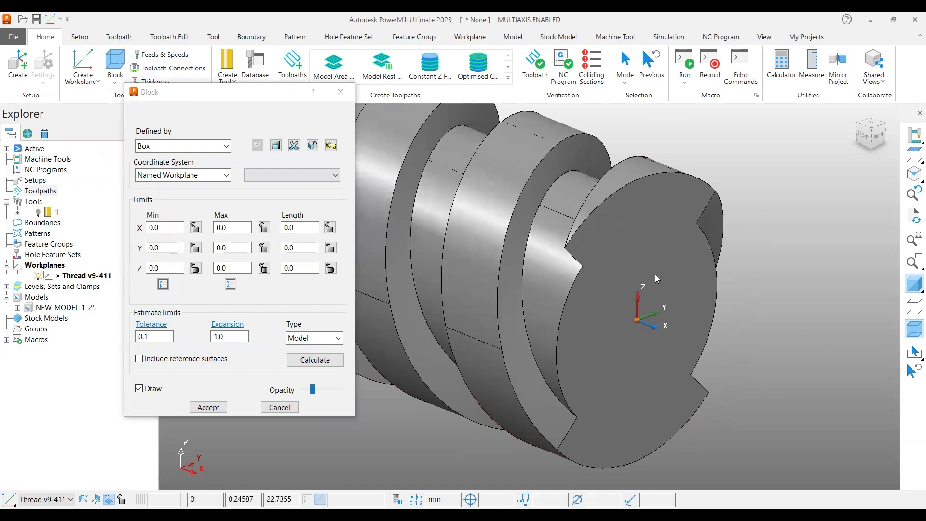
pyautogui.scroll(-3, 743, 393)
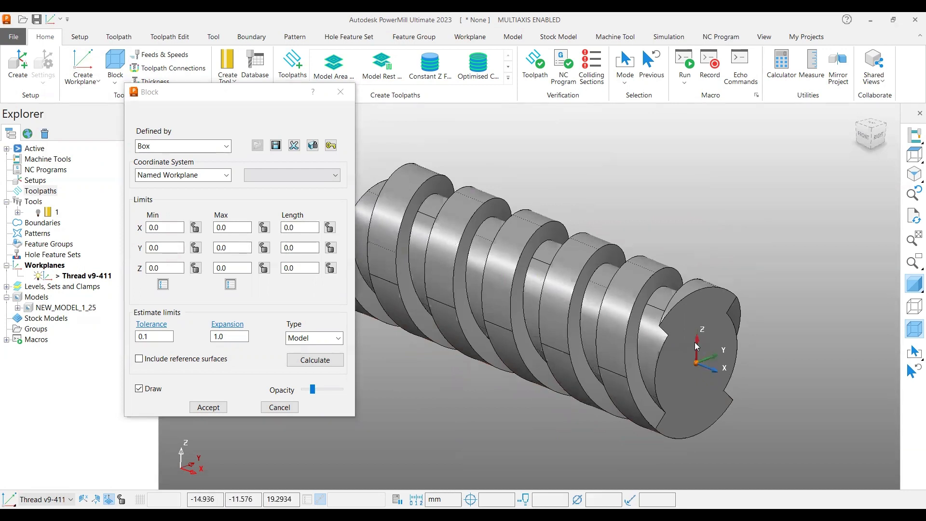
pyautogui.click(183, 146)
pyautogui.click(164, 201)
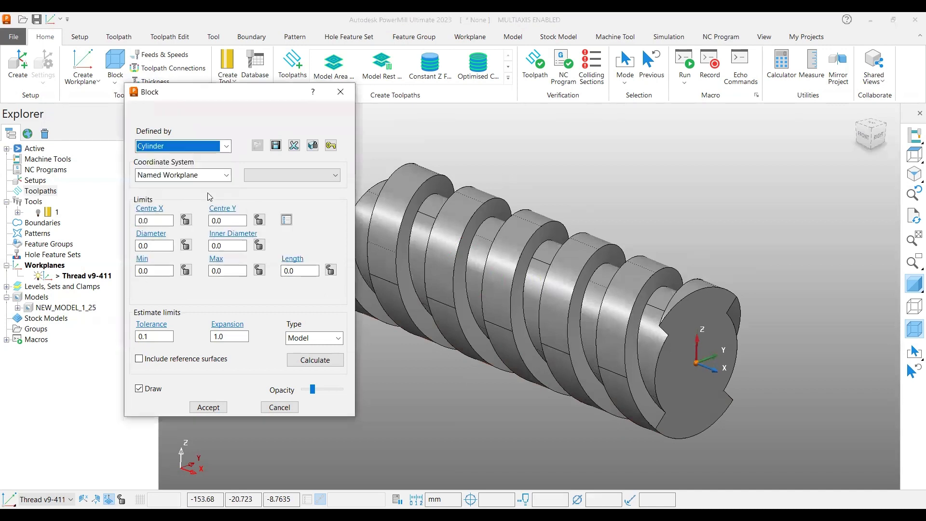
pyautogui.click(169, 174)
pyautogui.click(166, 188)
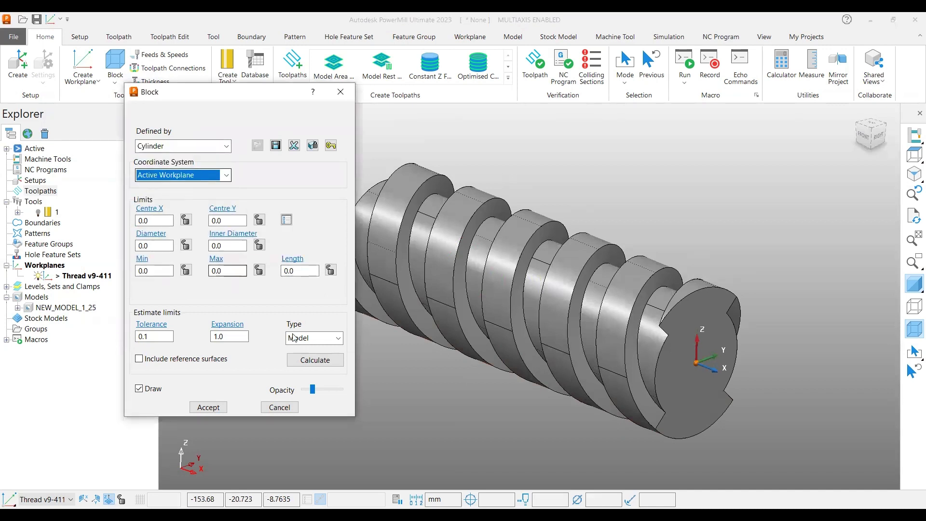
pyautogui.click(315, 360)
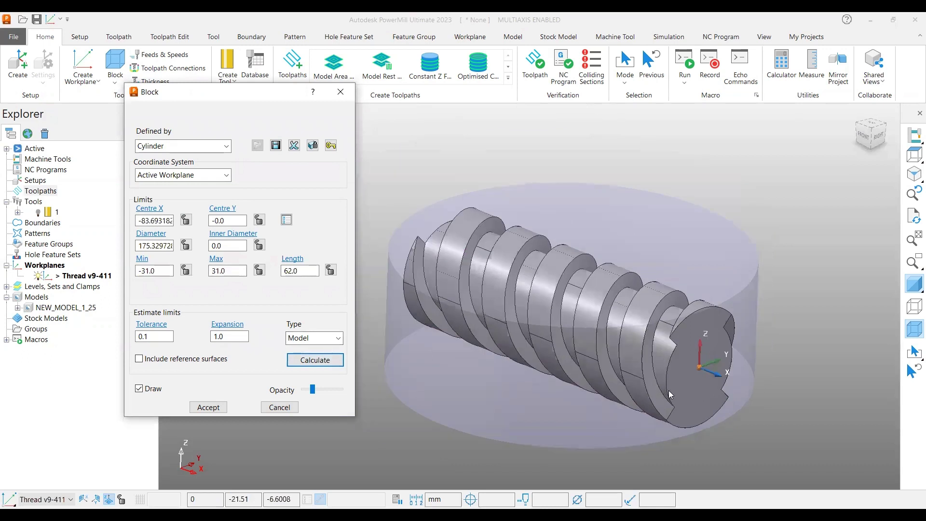
pyautogui.keyDown('shift'); pyautogui.moveTo(662, 369); pyautogui.dragTo(672, 355, button='middle'); pyautogui.keyUp('shift')
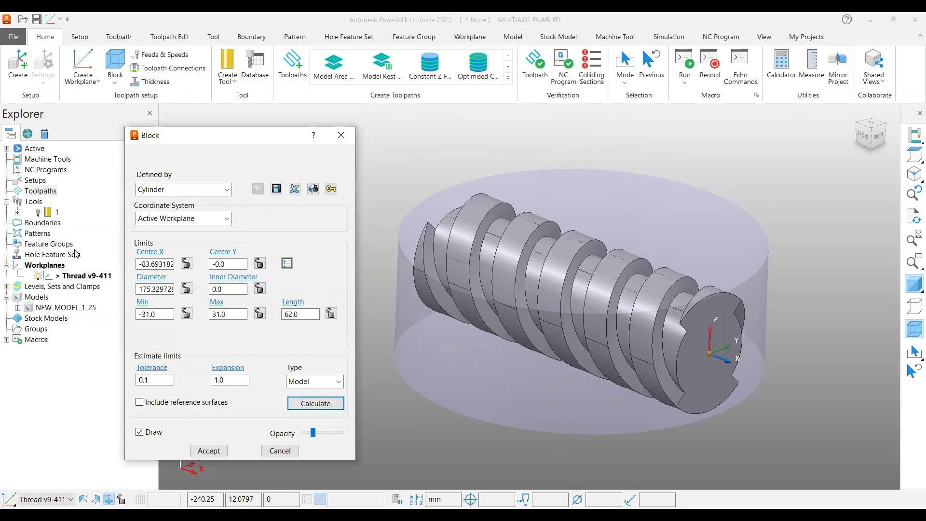
# Create a new workplane at the active workplane's origin and twist it 90 degrees around Y.
pyautogui.click(77, 278)
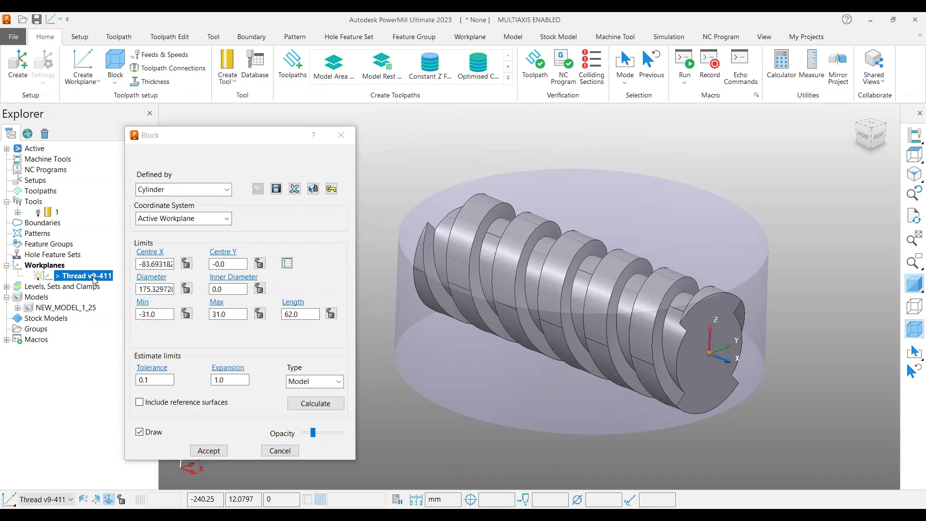
pyautogui.moveTo(584, 294); pyautogui.dragTo(619, 305, button='middle')
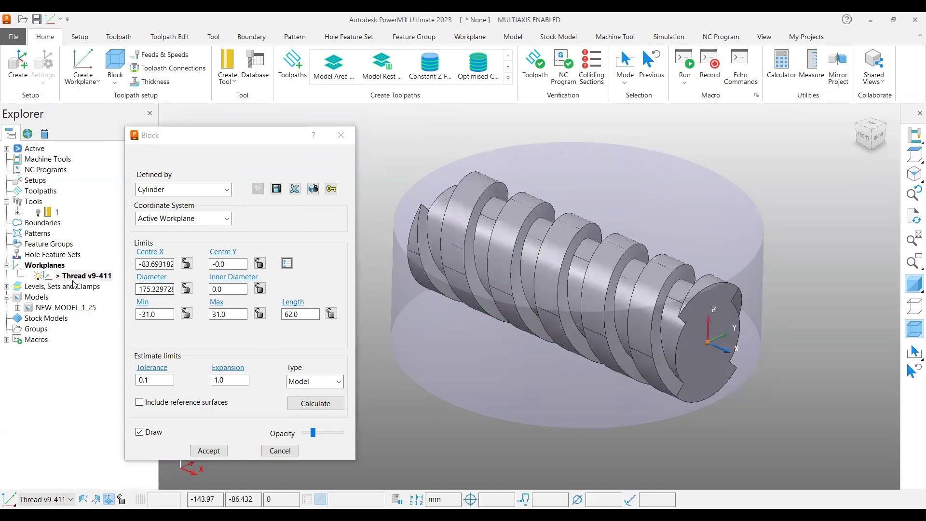
pyautogui.rightClick(53, 269)
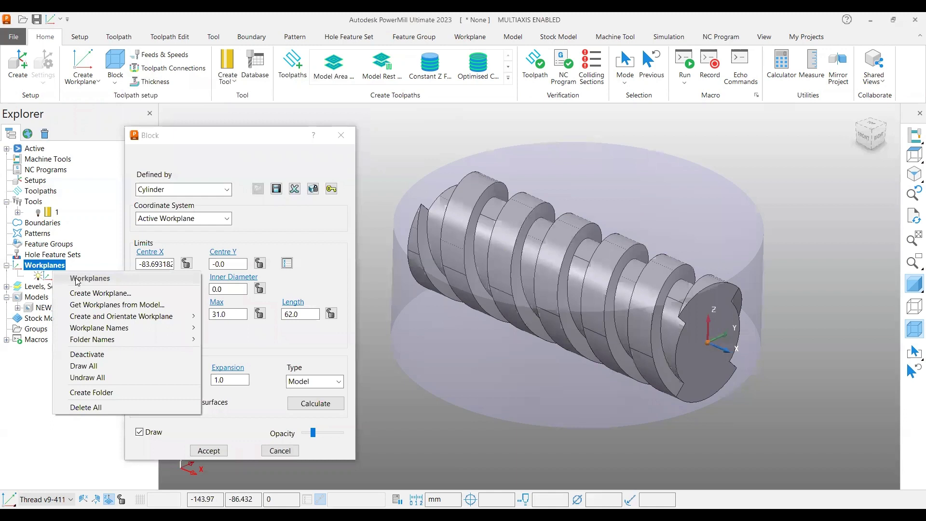
pyautogui.click(99, 293)
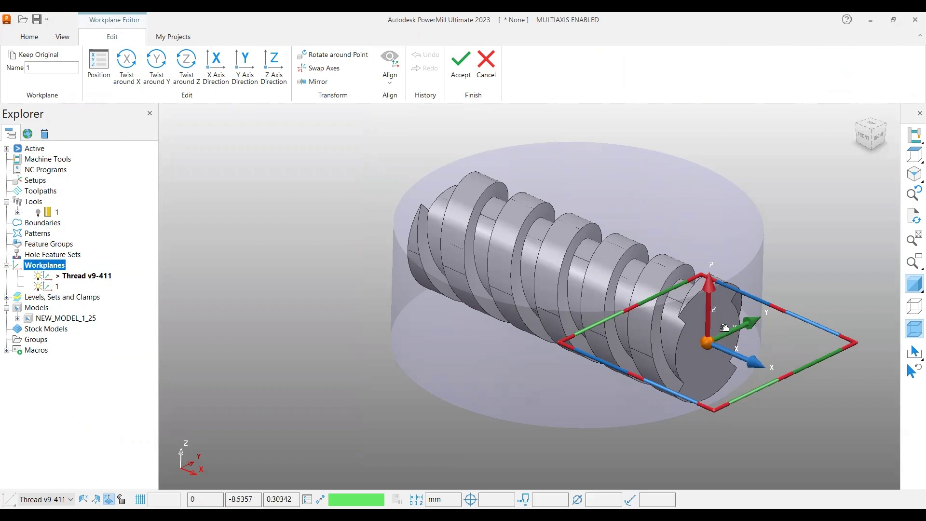
pyautogui.click(159, 76)
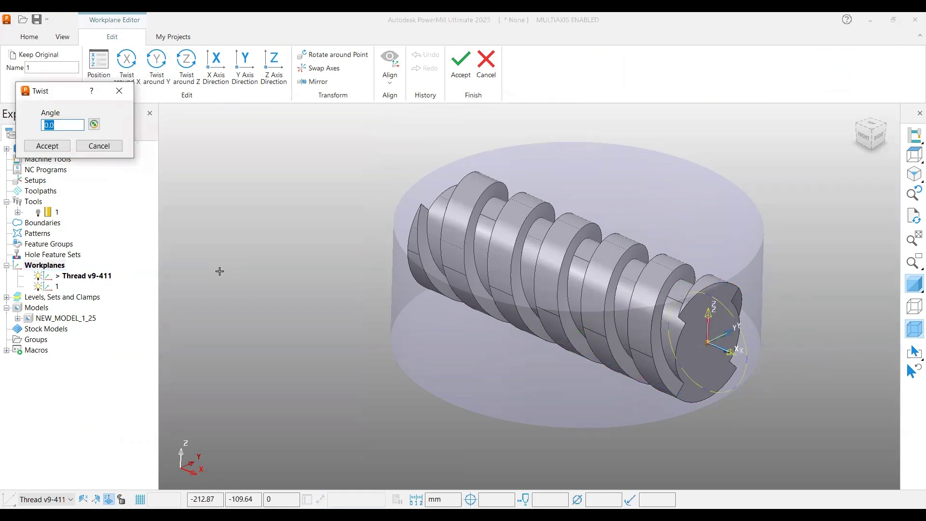
pyautogui.write('90')
pyautogui.press('Return')
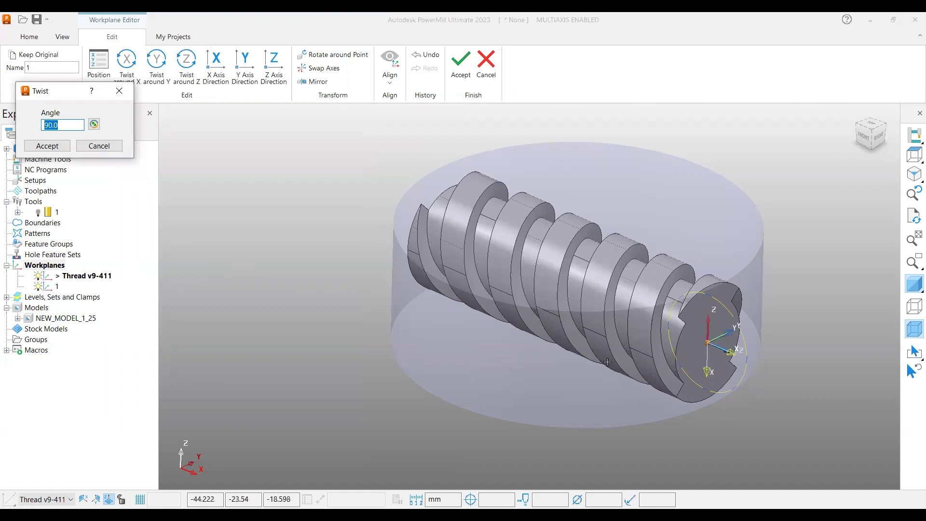
pyautogui.moveTo(683, 356); pyautogui.dragTo(599, 361, button='middle')
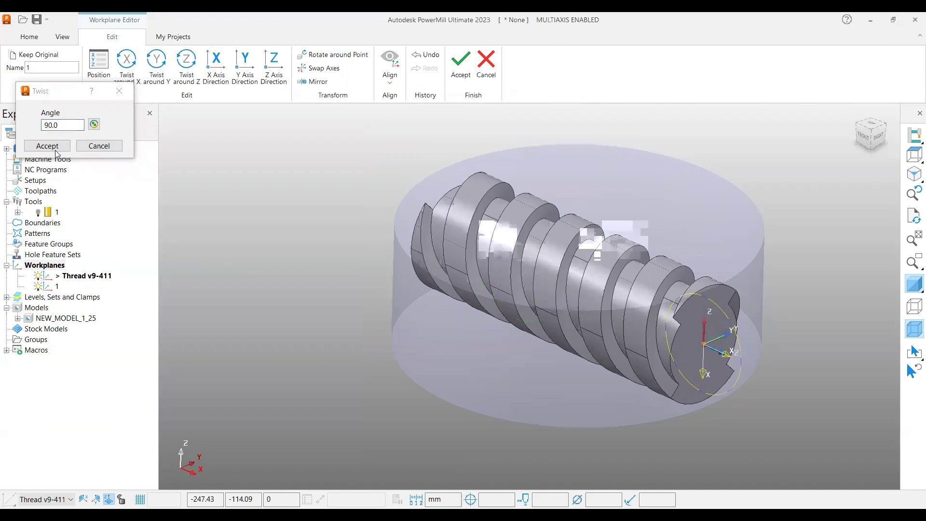
pyautogui.click(460, 68)
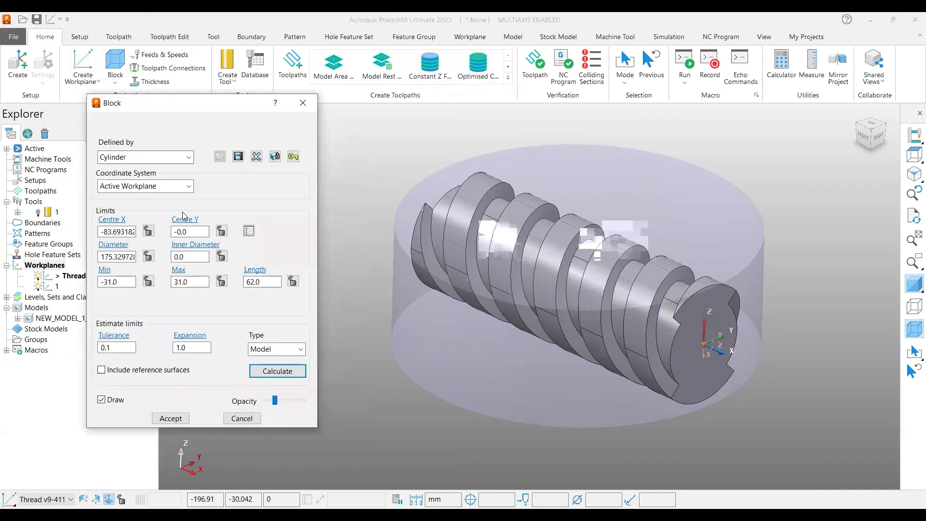
# Switch the block's coordinate system to named workplane 1, recalculate the cylinder around the model and accept the block.
pyautogui.click(121, 188)
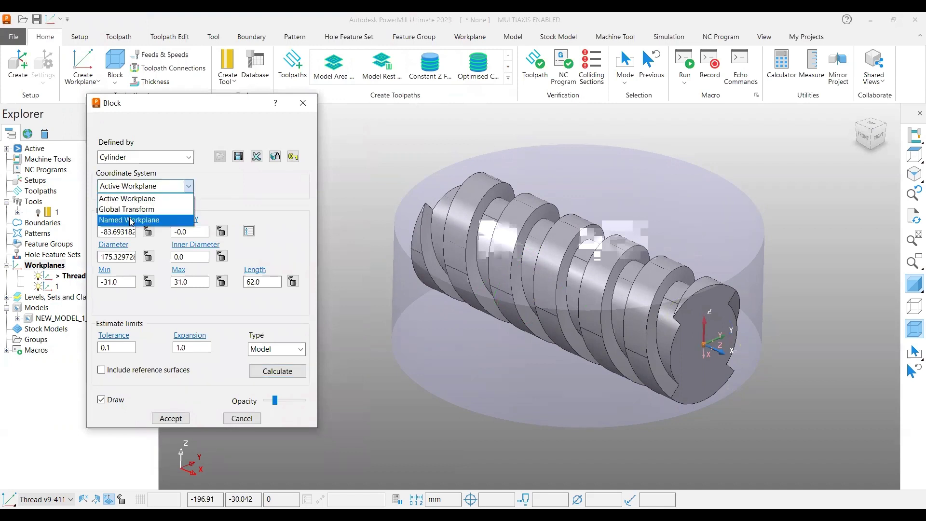
pyautogui.click(129, 220)
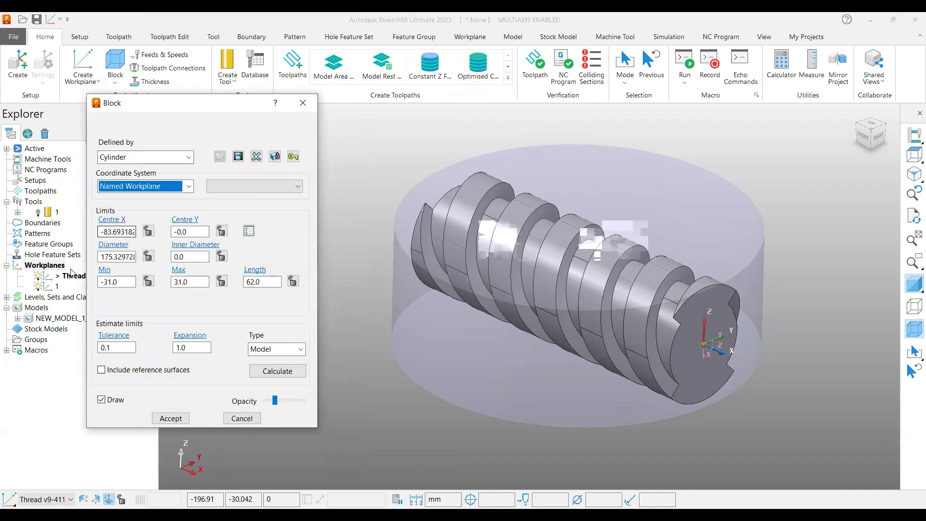
pyautogui.click(229, 189)
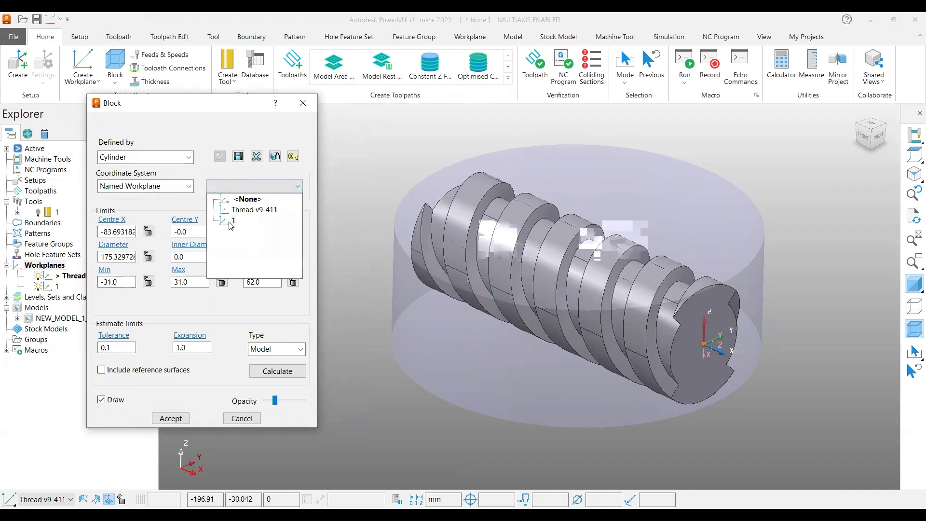
pyautogui.click(231, 220)
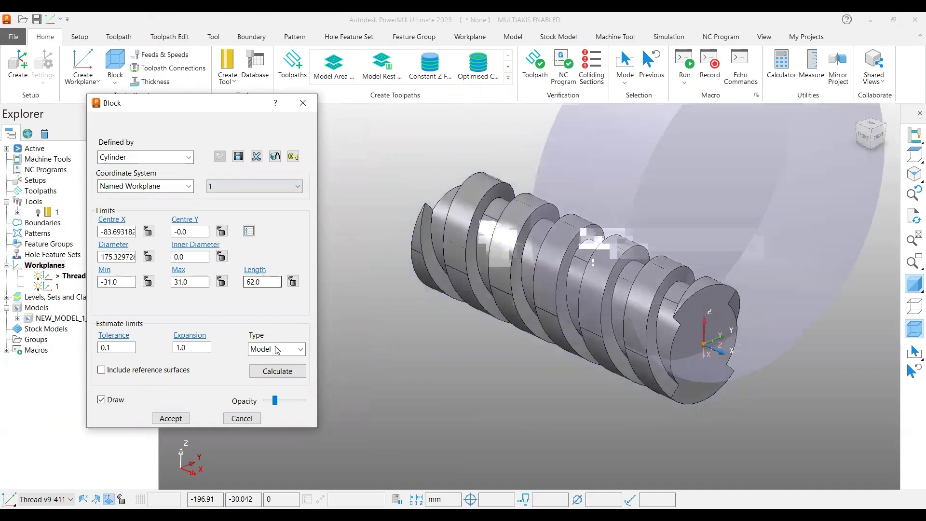
pyautogui.click(277, 370)
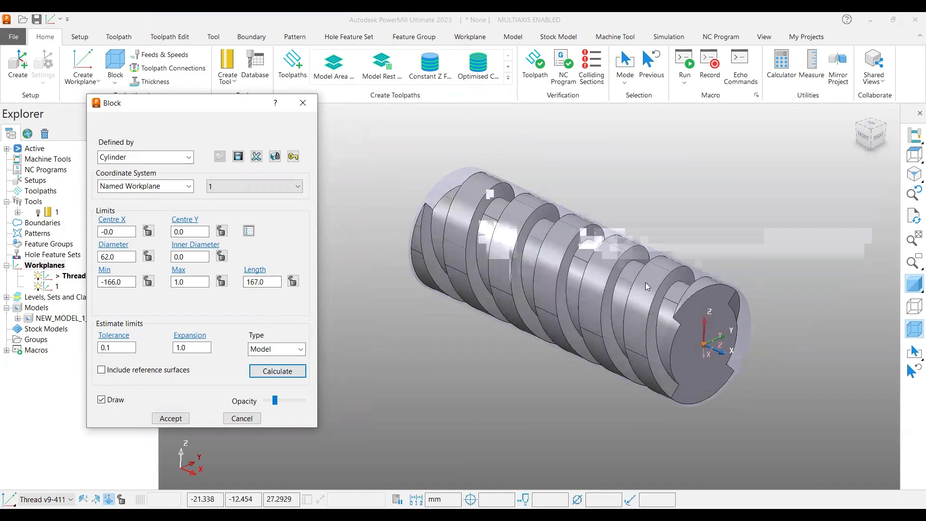
pyautogui.keyDown('shift'); pyautogui.moveTo(609, 273); pyautogui.dragTo(592, 288, button='middle'); pyautogui.keyUp('shift')
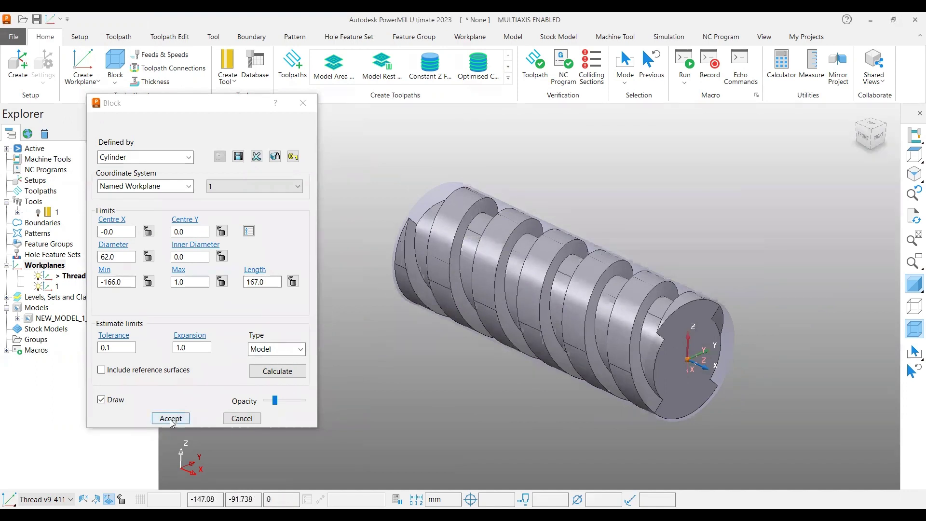
pyautogui.press('Return')
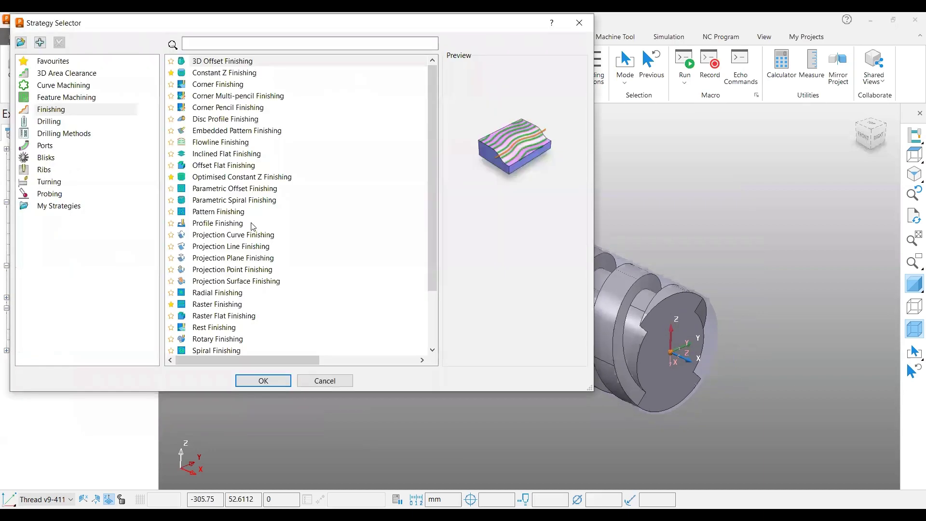
# Start a Flowline Finishing toolpath and assign the existing end mill 1 as its tool.
pyautogui.click(221, 145)
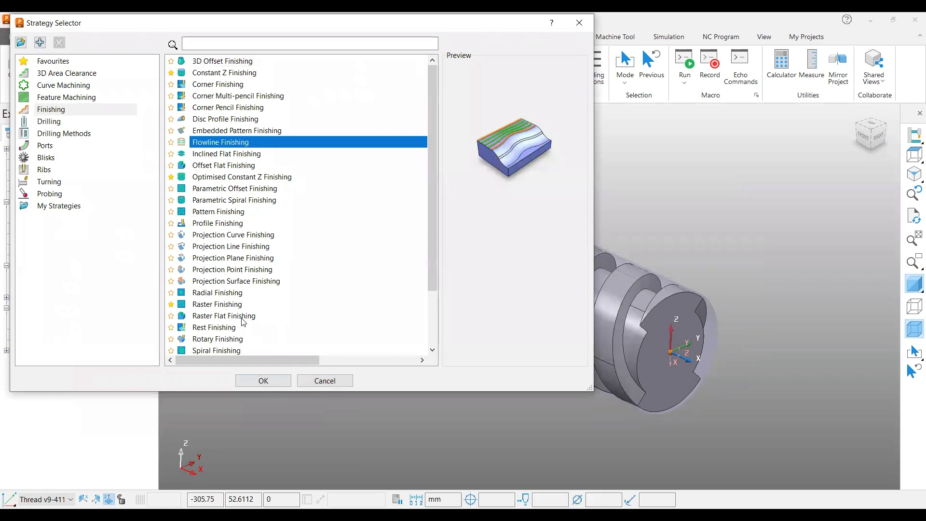
pyautogui.click(263, 381)
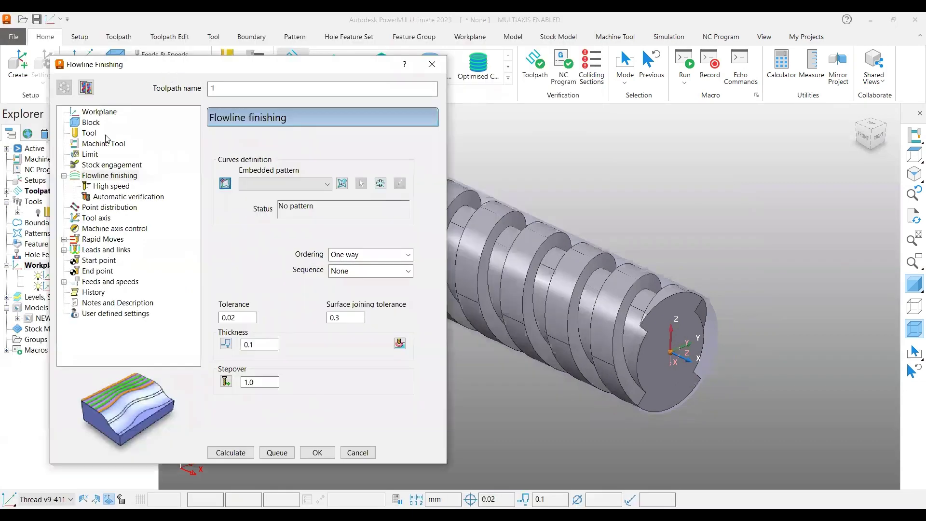
pyautogui.click(92, 133)
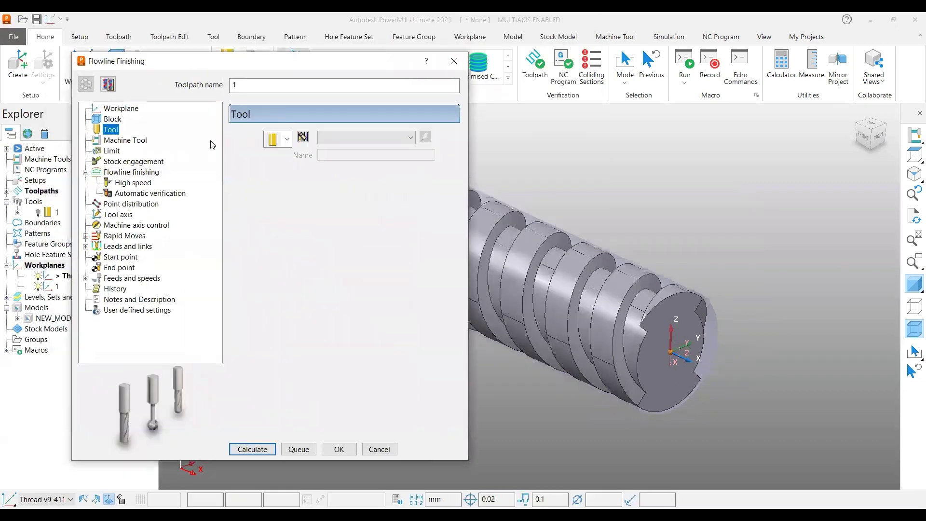
pyautogui.click(331, 137)
pyautogui.click(339, 165)
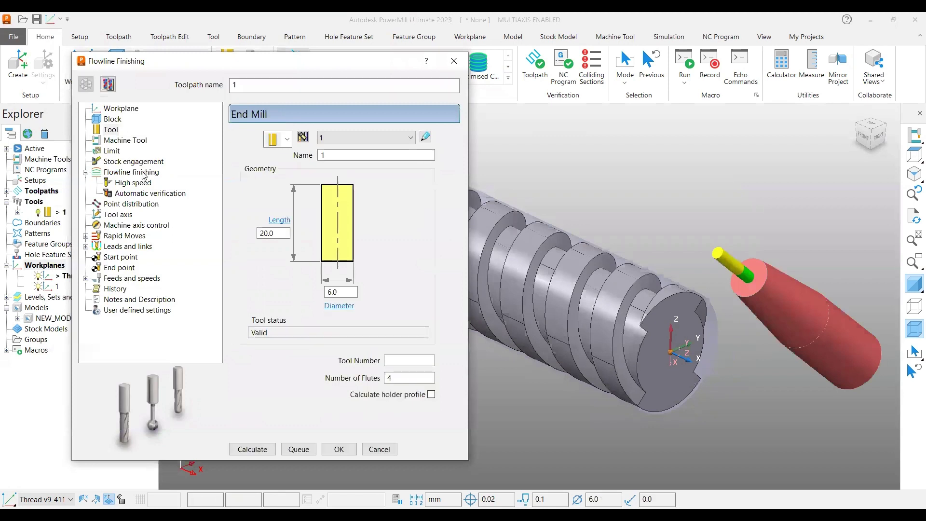
pyautogui.click(142, 174)
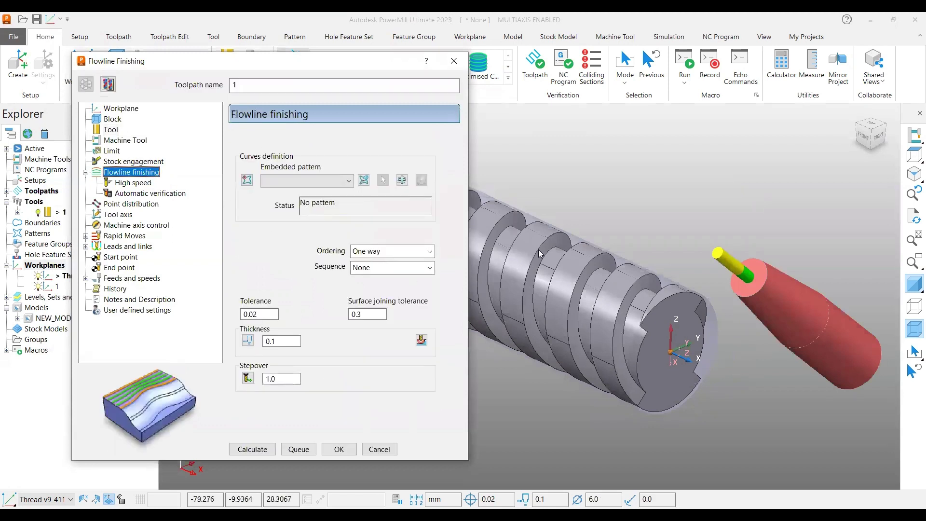
pyautogui.keyDown('shift'); pyautogui.moveTo(508, 239); pyautogui.dragTo(580, 226, button='middle'); pyautogui.keyUp('shift')
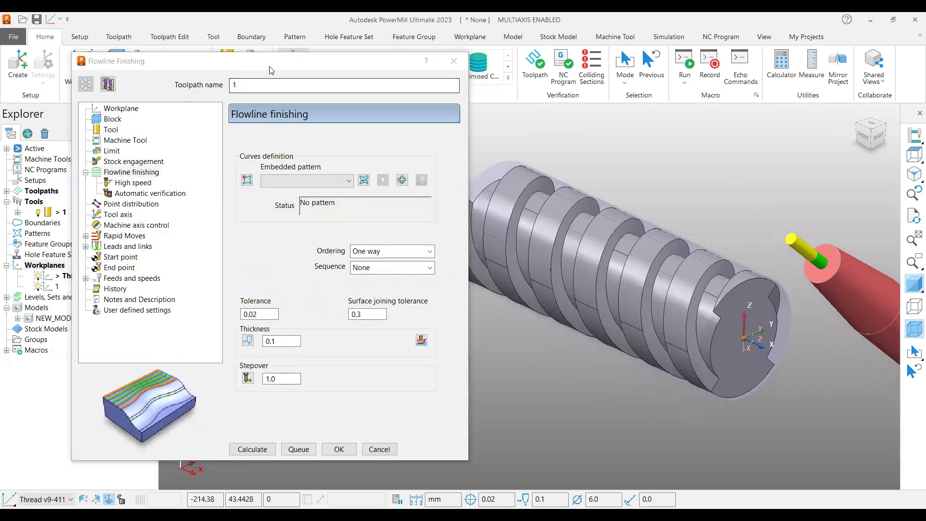
# Create a new pattern and insert the helical groove surface's edge curves from the model into it.
pyautogui.moveTo(269, 61); pyautogui.dragTo(139, 120)
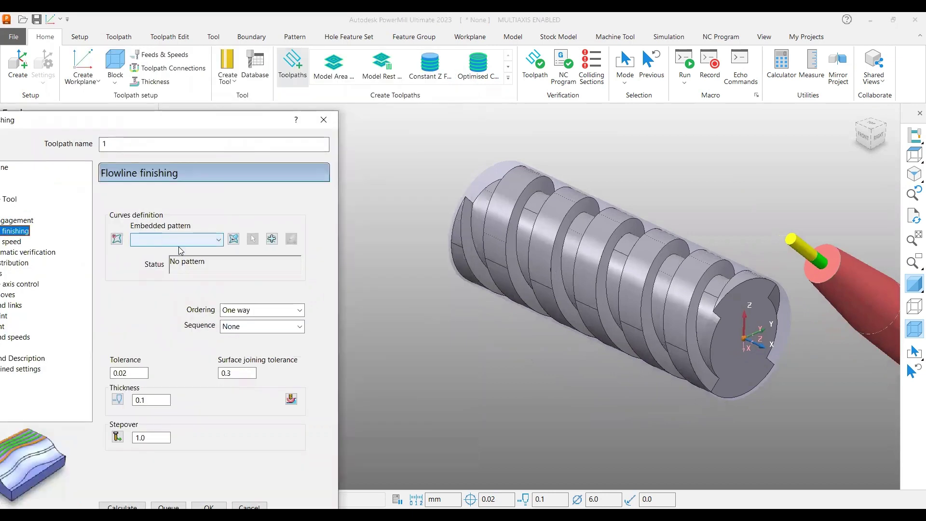
pyautogui.moveTo(464, 260); pyautogui.dragTo(465, 201, button='middle')
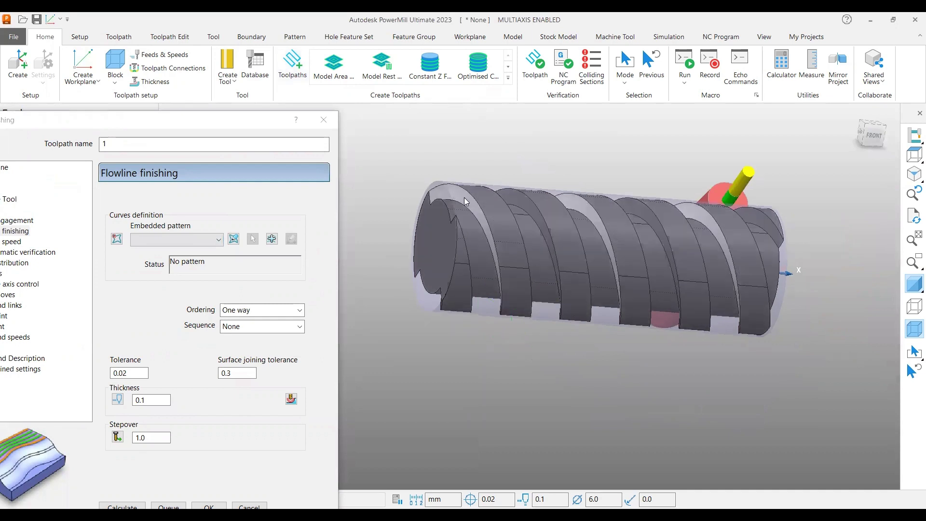
pyautogui.click(222, 127)
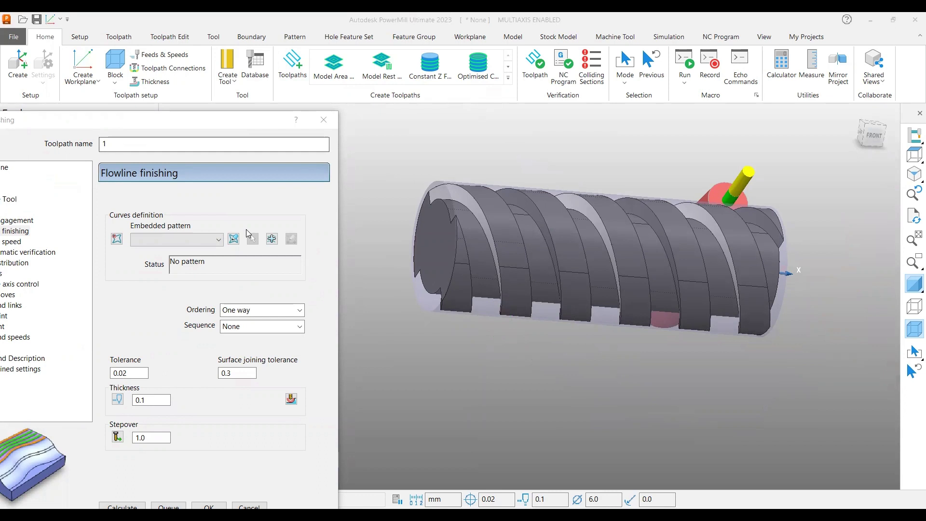
pyautogui.moveTo(159, 124); pyautogui.dragTo(188, 369)
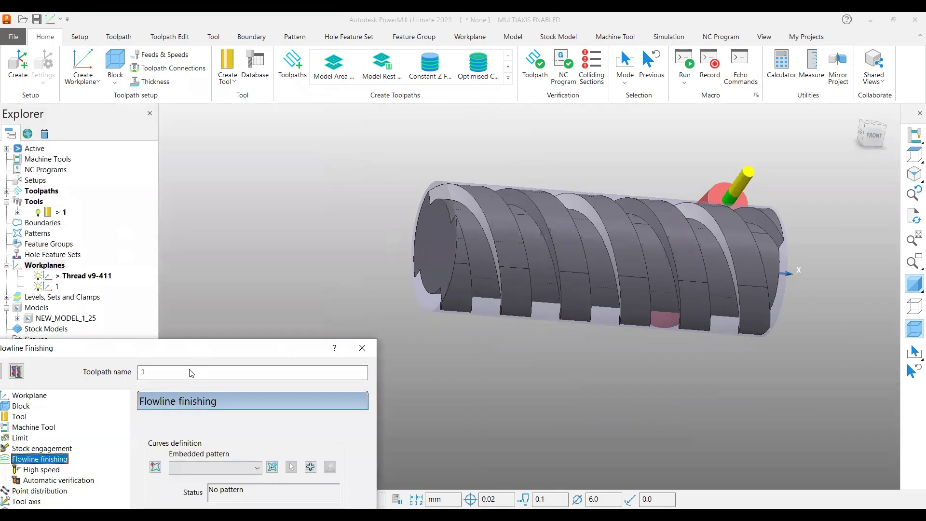
pyautogui.rightClick(44, 234)
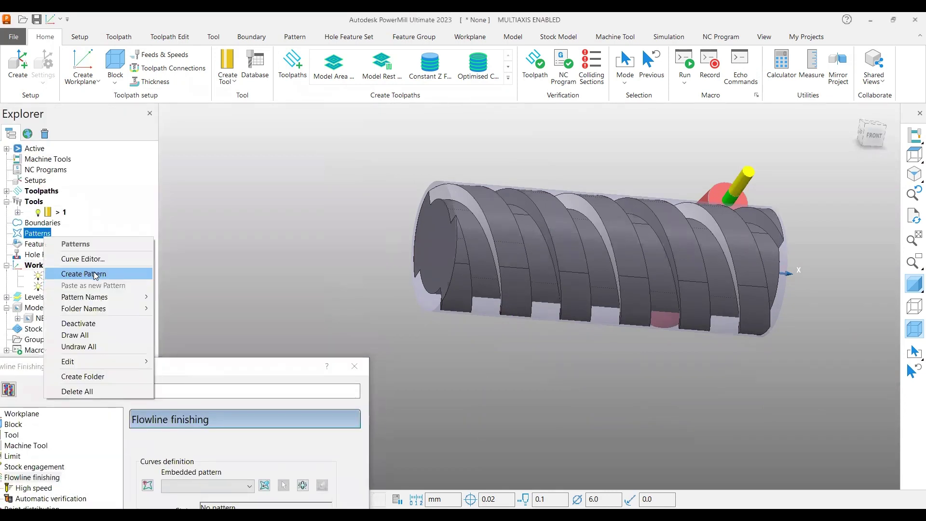
pyautogui.click(79, 270)
pyautogui.click(6, 234)
pyautogui.rightClick(57, 245)
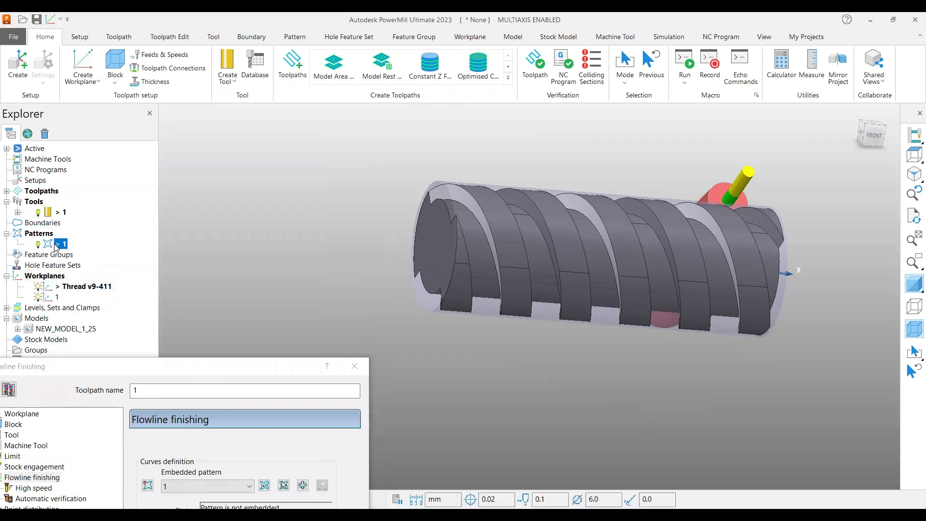
pyautogui.moveTo(94, 413)
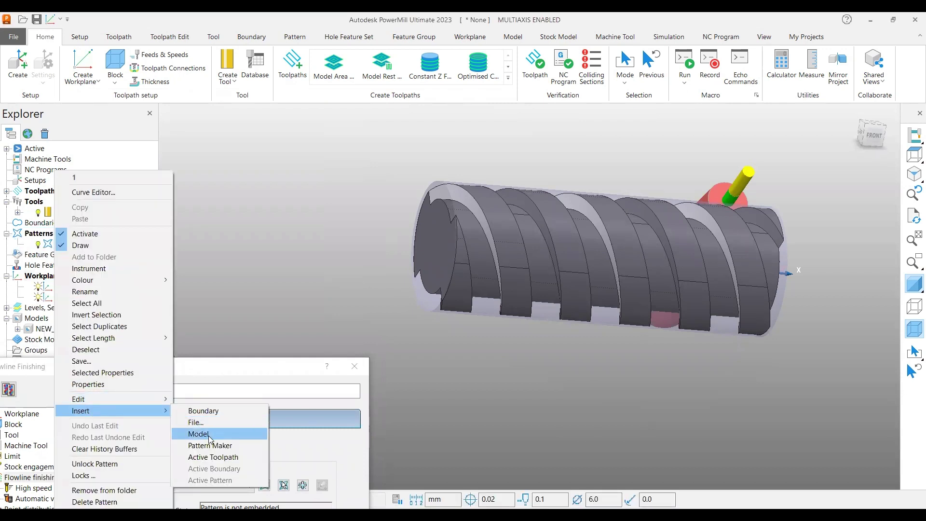
pyautogui.click(202, 434)
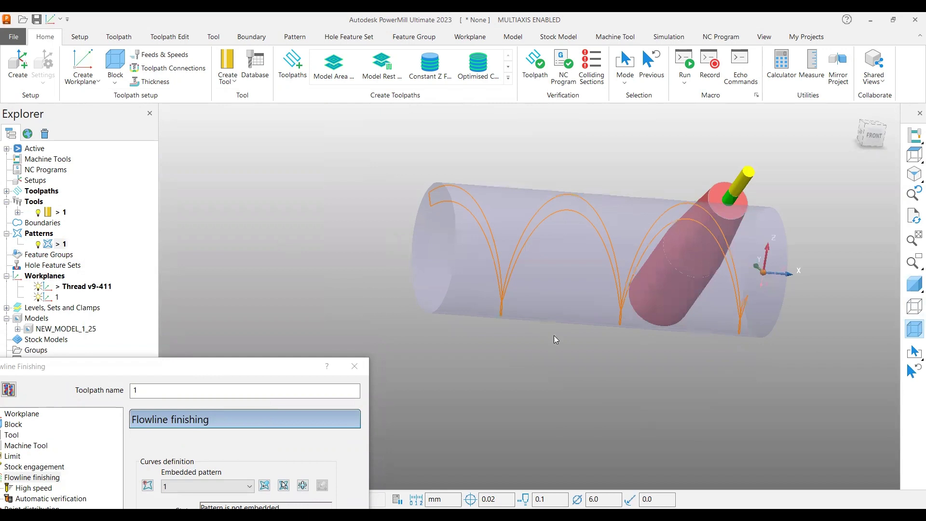
# Hide end mill 1 from the graphics view so the pattern curves are unobstructed.
pyautogui.moveTo(554, 339); pyautogui.dragTo(714, 203, button='middle')
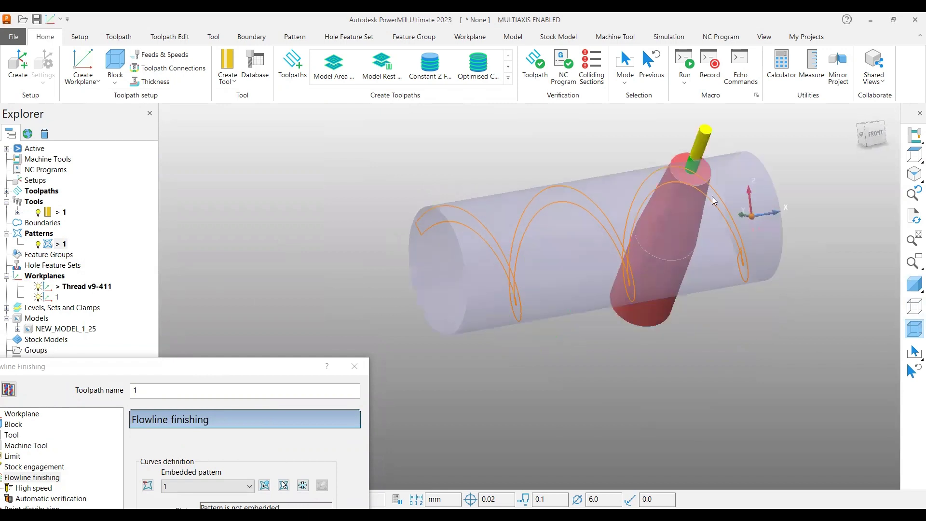
pyautogui.click(52, 214)
pyautogui.click(39, 212)
pyautogui.moveTo(691, 230); pyautogui.dragTo(572, 197, button='middle')
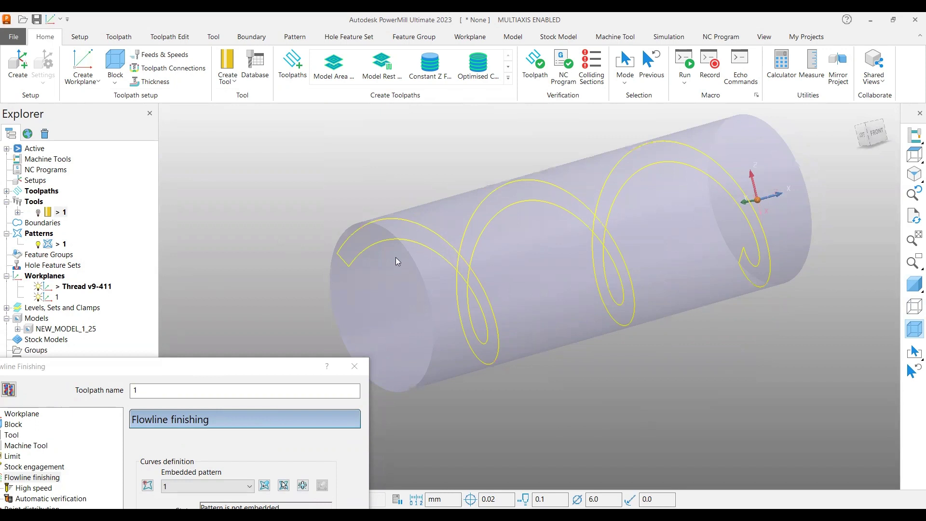
# Edit pattern 1's curves and cut them at both corners of the short connecting line at the helix end away from the workplane.
pyautogui.rightClick(417, 227)
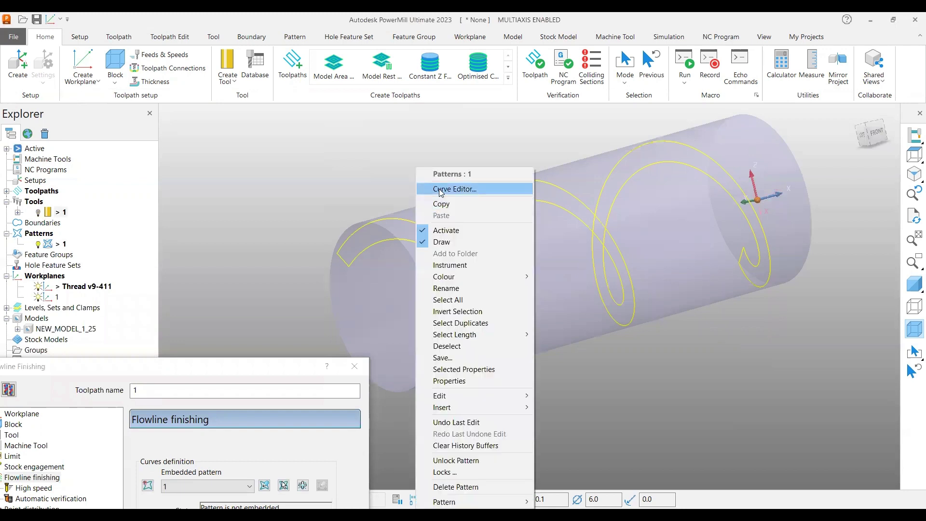
pyautogui.click(441, 189)
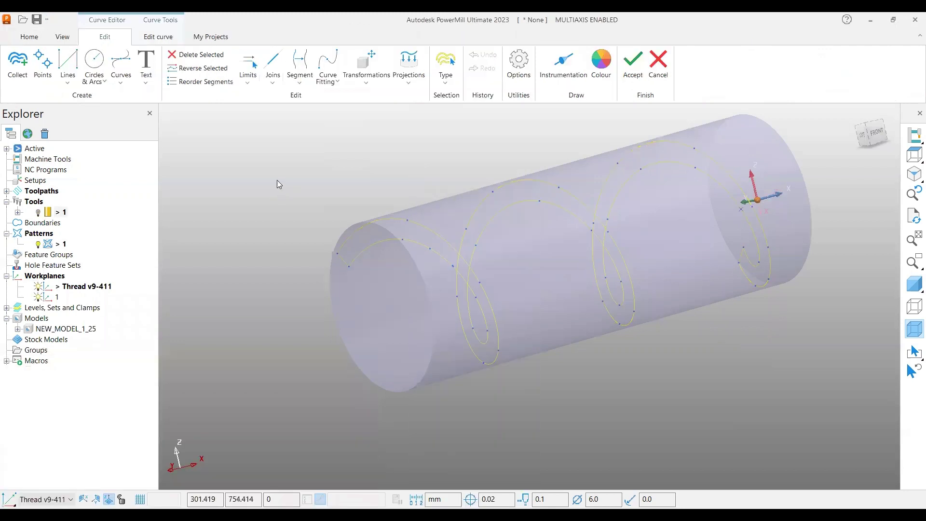
pyautogui.click(296, 87)
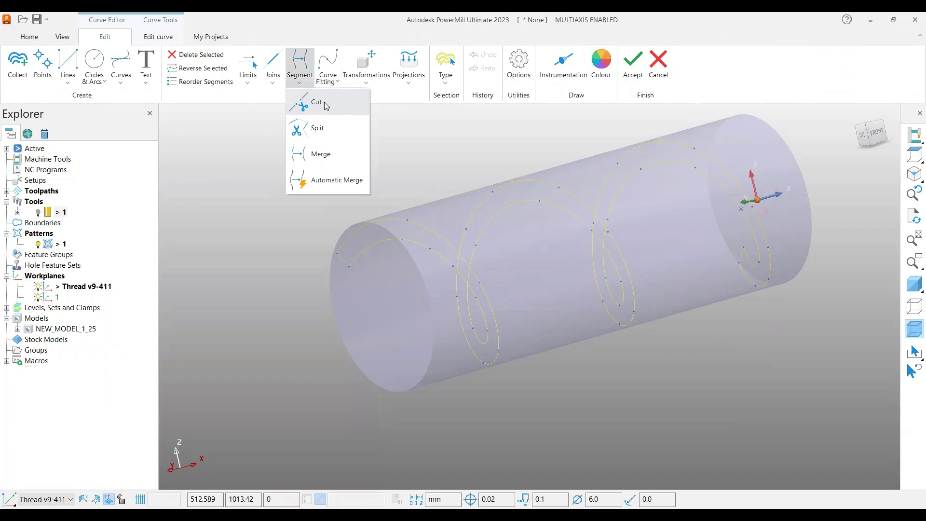
pyautogui.click(326, 105)
pyautogui.scroll(10, 341, 256)
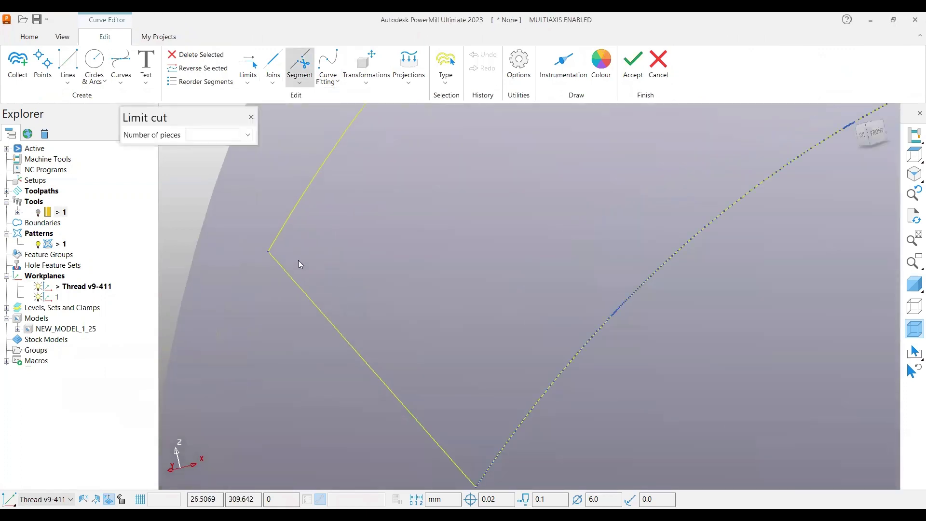
pyautogui.click(268, 251)
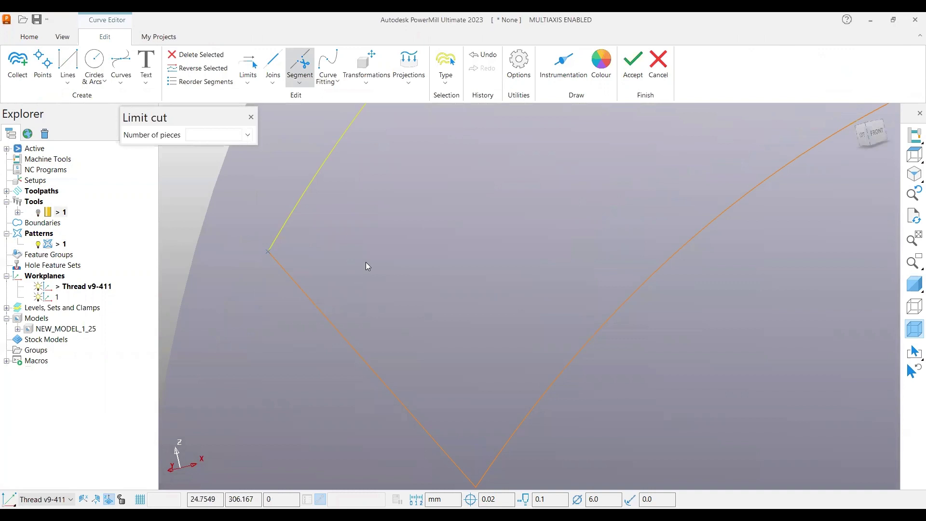
pyautogui.scroll(-3, 371, 264)
pyautogui.scroll(3, 432, 374)
pyautogui.moveTo(417, 380); pyautogui.dragTo(415, 351, button='middle')
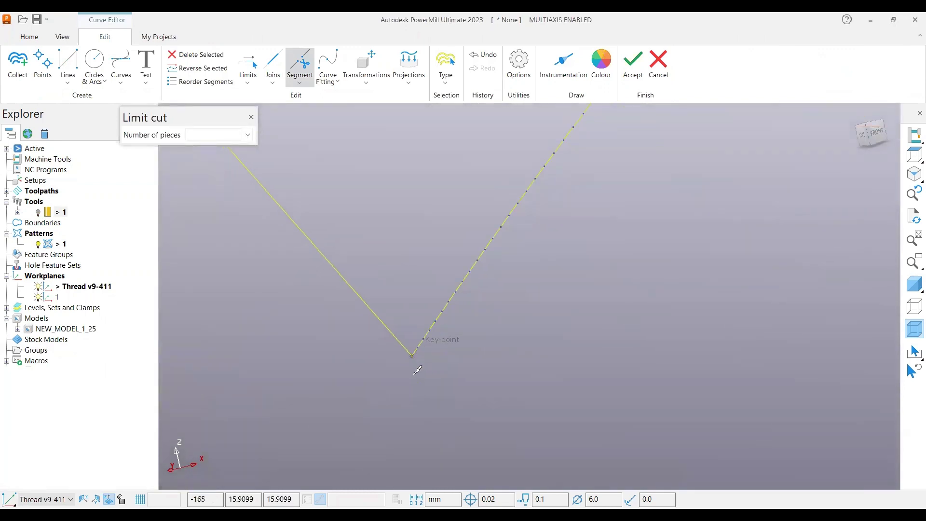
pyautogui.scroll(-10, 372, 380)
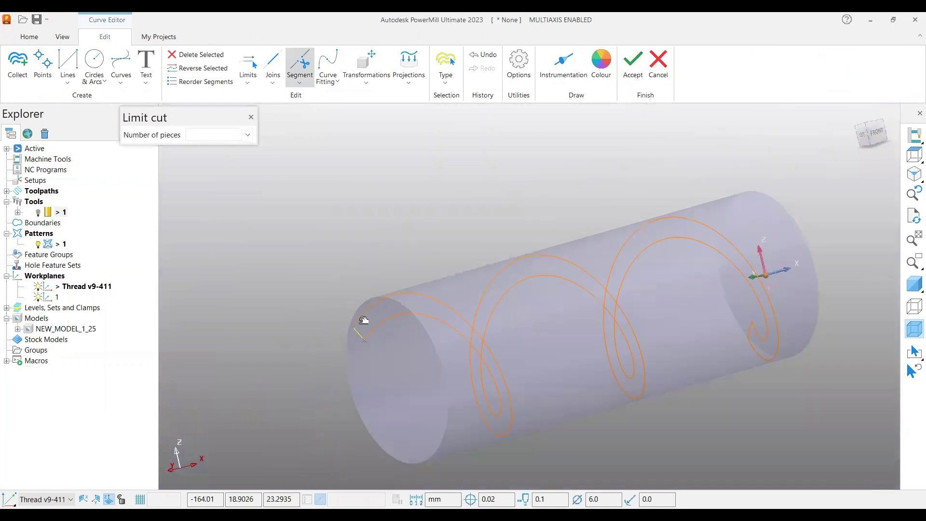
# Cut the pattern curves at both corners of the short connecting line at the workplane end of the helix.
pyautogui.scroll(10, 663, 306)
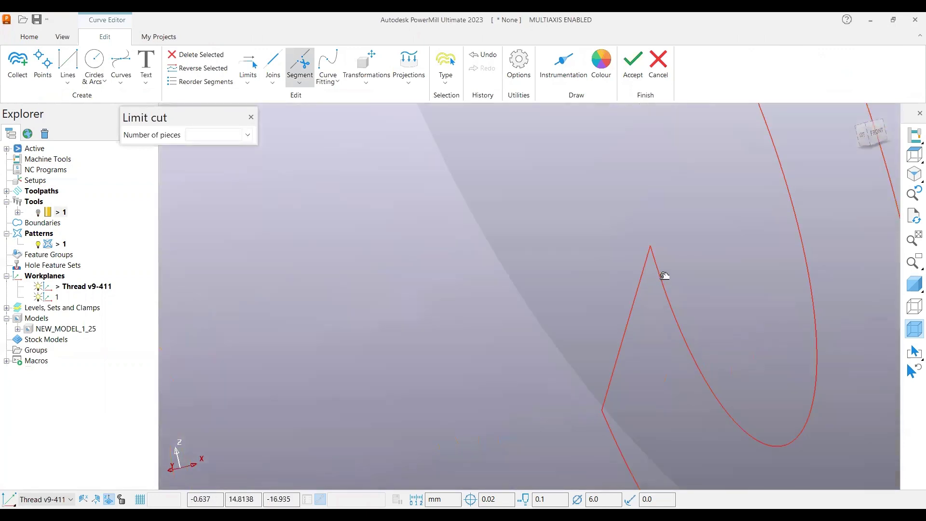
pyautogui.scroll(10, 650, 237)
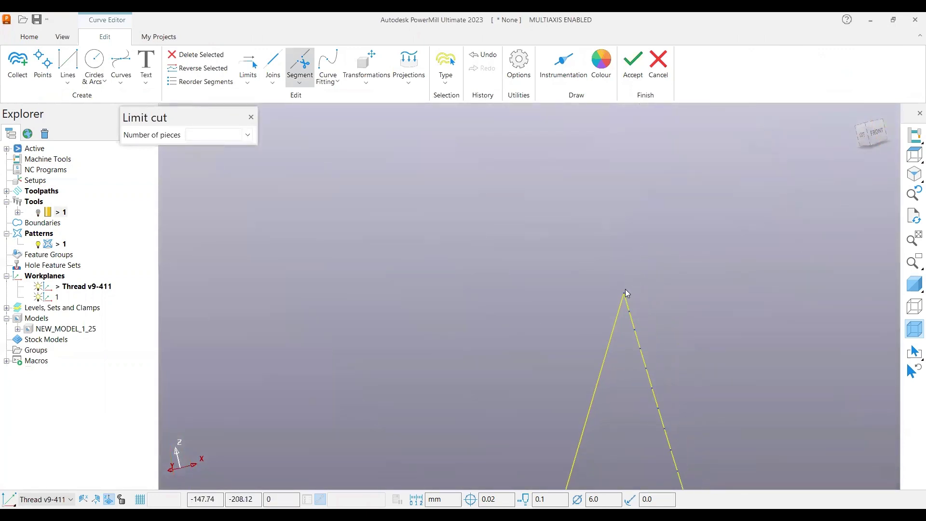
pyautogui.click(624, 292)
pyautogui.scroll(-6, 639, 212)
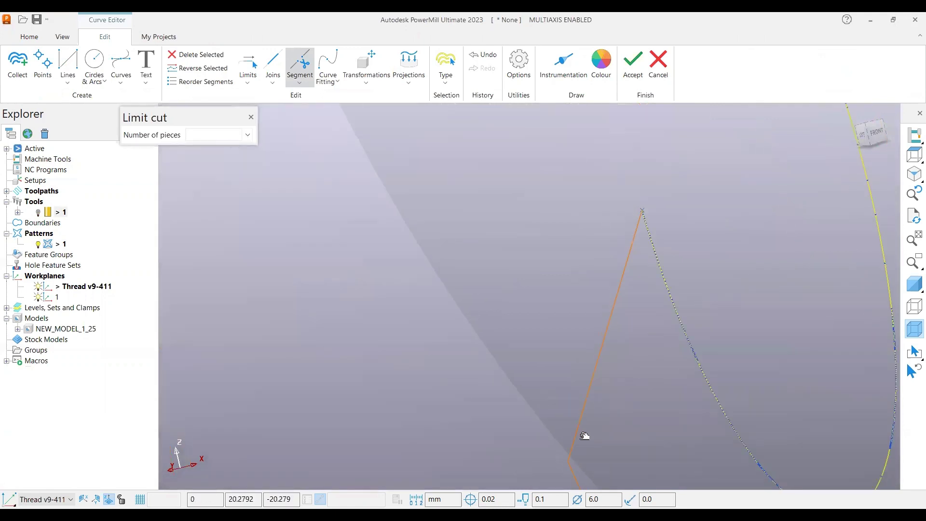
pyautogui.moveTo(585, 436); pyautogui.dragTo(566, 303, button='middle')
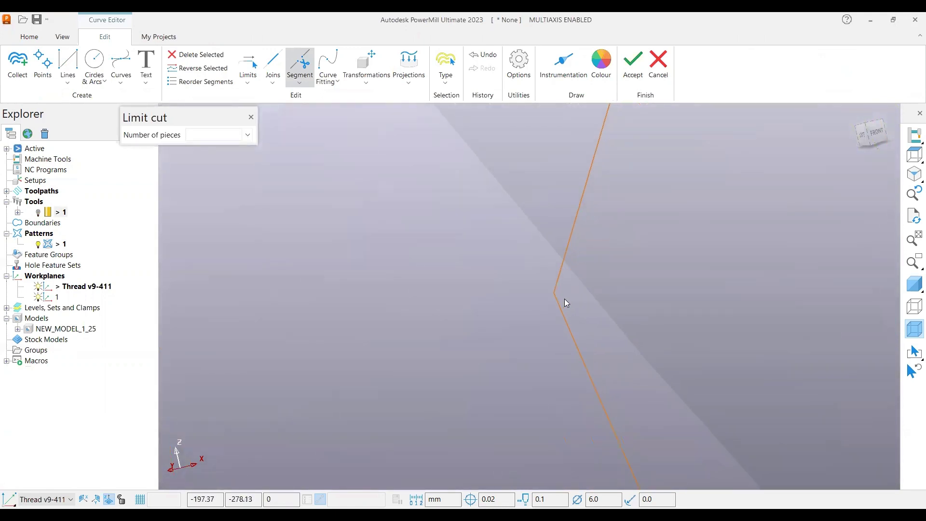
pyautogui.click(555, 296)
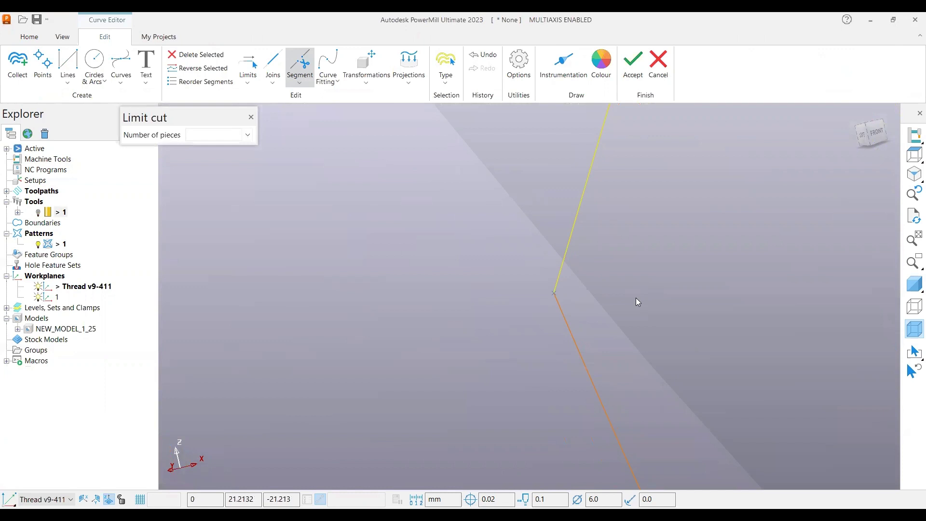
pyautogui.click(251, 117)
# Inspect the outer helical curve by selecting it to check that it is a single piece.
pyautogui.moveTo(505, 295); pyautogui.dragTo(606, 341, button='middle')
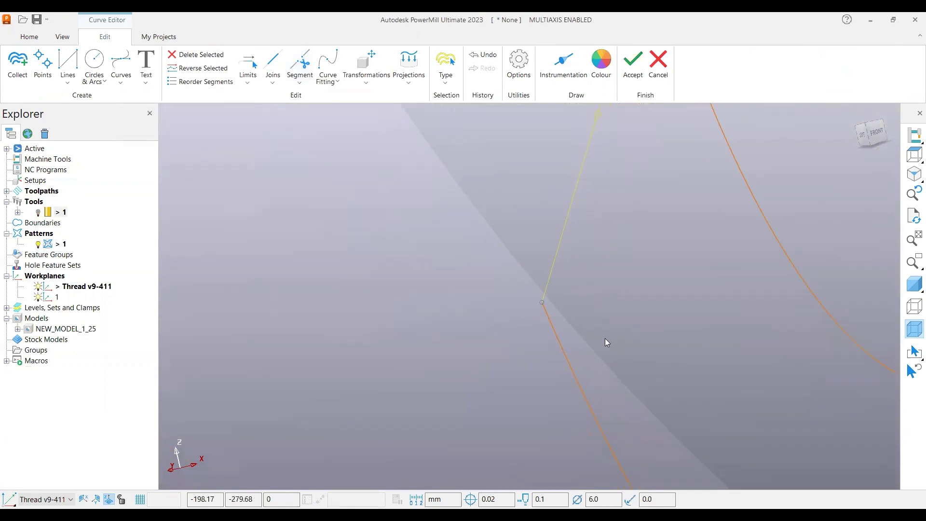
pyautogui.scroll(-10, 607, 342)
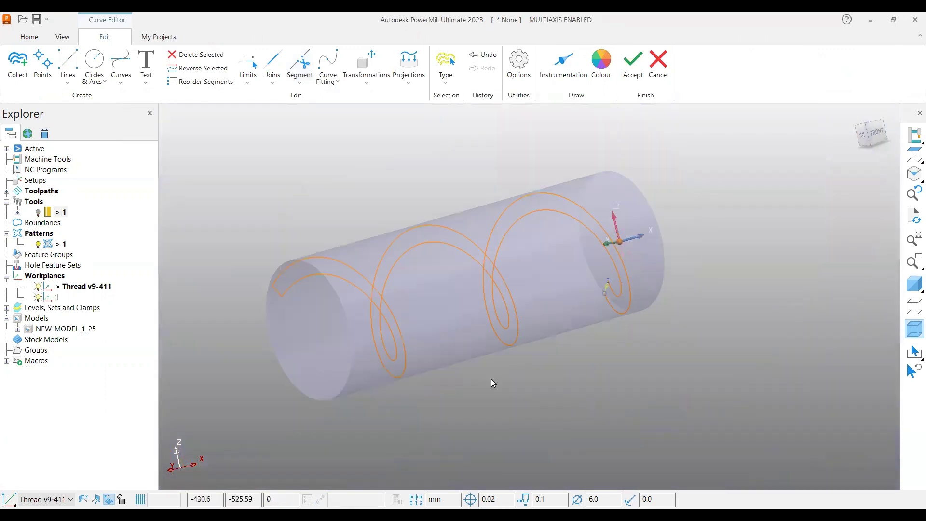
pyautogui.moveTo(492, 383); pyautogui.dragTo(707, 230, button='middle')
pyautogui.moveTo(680, 320); pyautogui.dragTo(299, 198, button='middle')
pyautogui.click(418, 219)
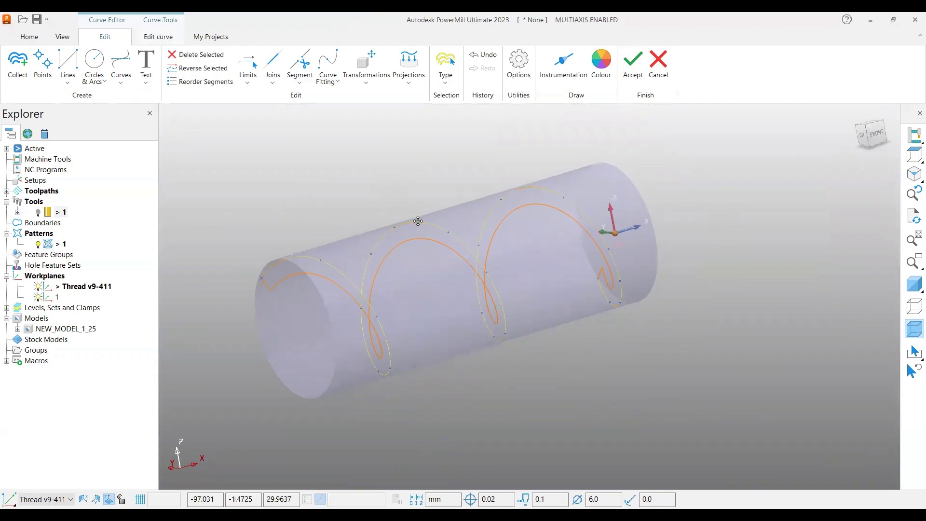
pyautogui.scroll(2, 393, 259)
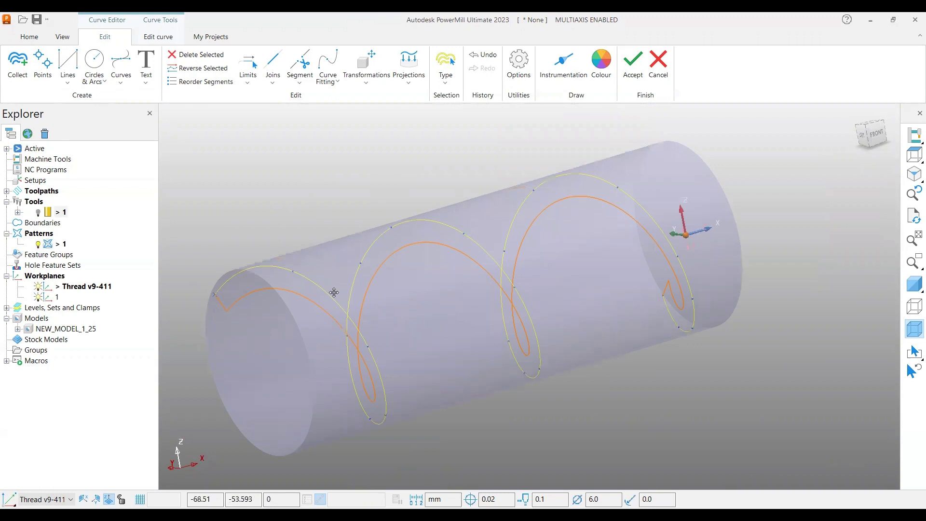
# Merge the inner helical curve with its separate end segment near the workplane and accept the curve edits.
pyautogui.click(288, 293)
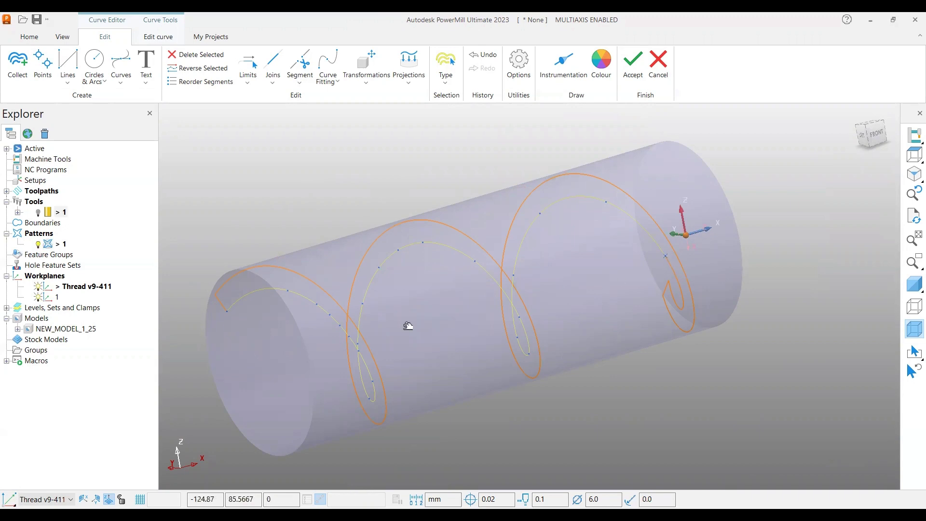
pyautogui.scroll(5, 679, 280)
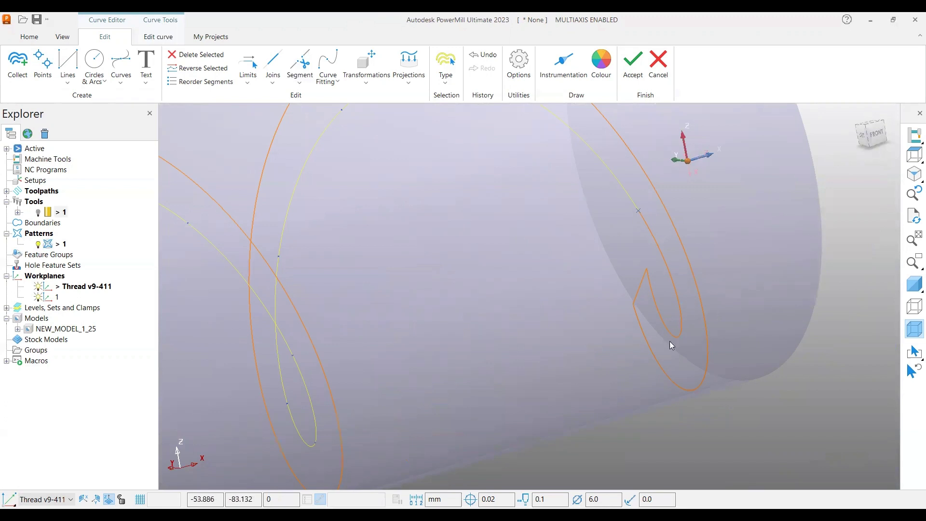
pyautogui.click(667, 271)
pyautogui.rightClick(667, 271)
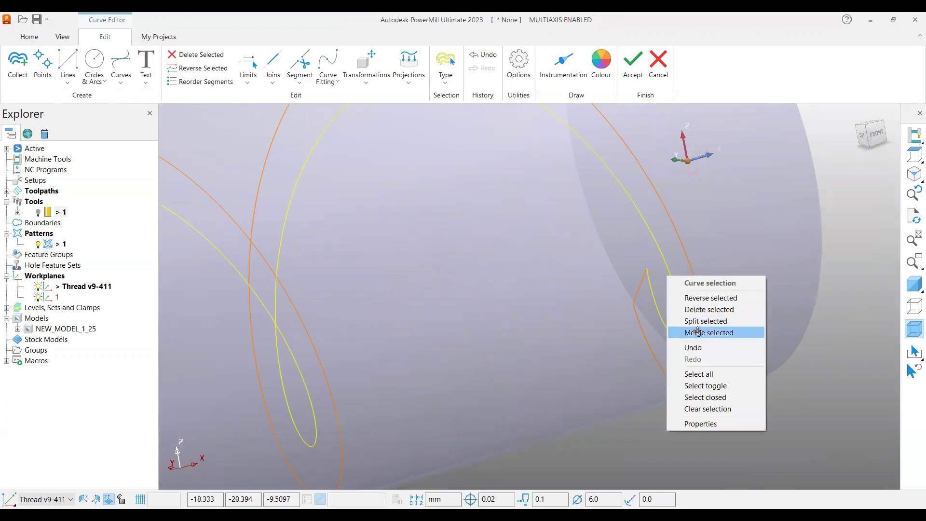
pyautogui.click(702, 332)
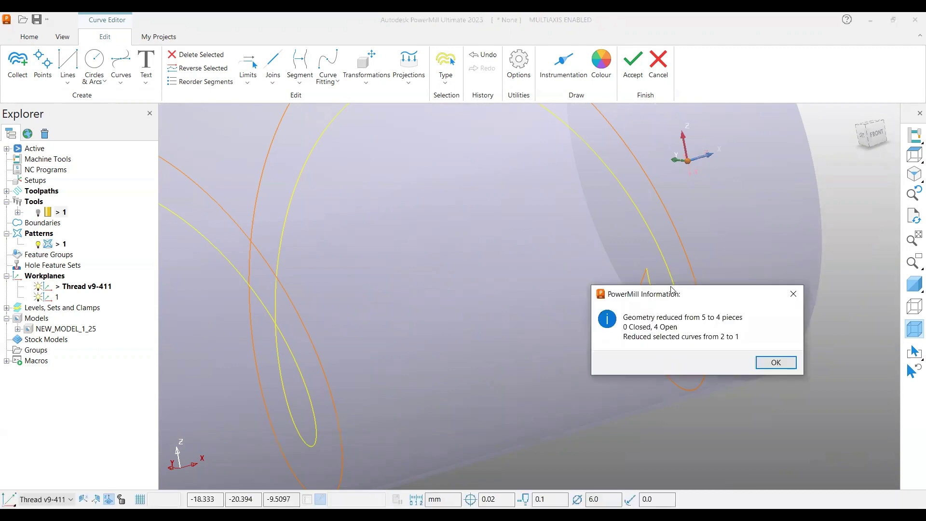
pyautogui.moveTo(671, 290); pyautogui.dragTo(469, 201)
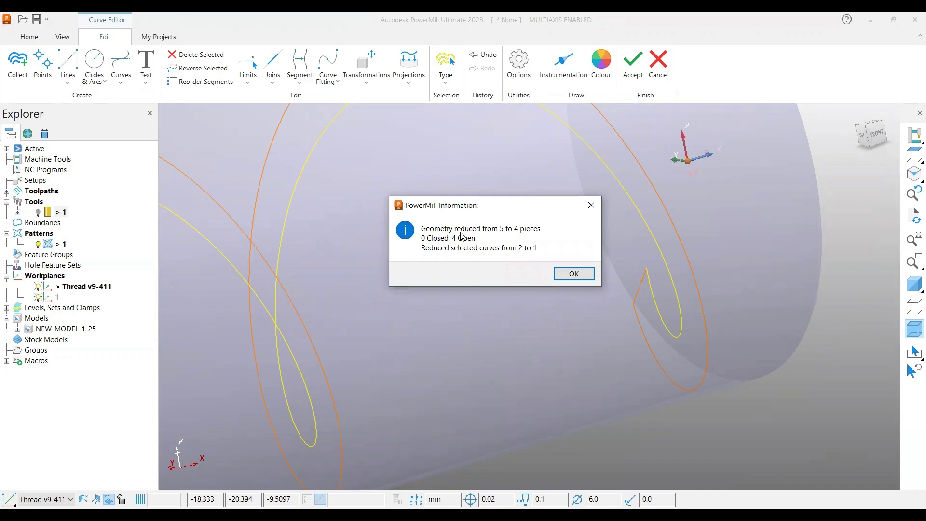
pyautogui.click(563, 278)
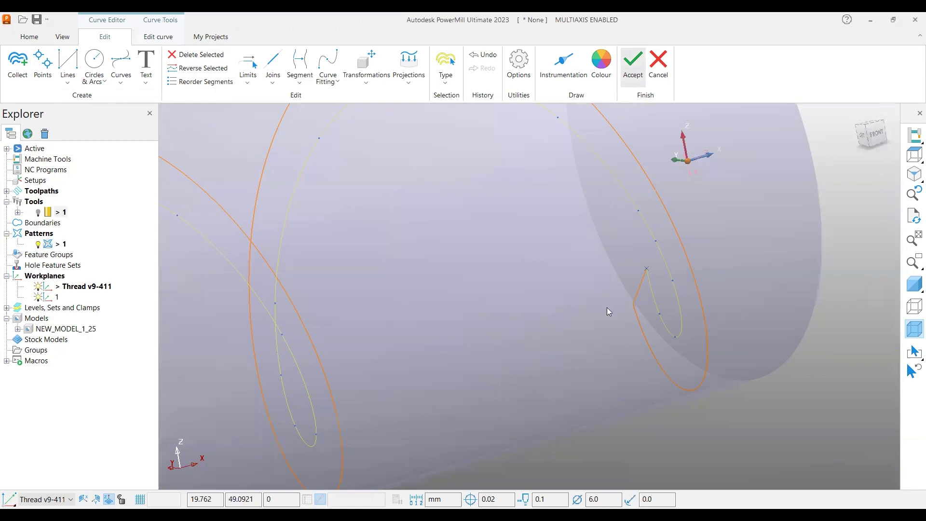
# Embed pattern 1 in the Flowline Finishing toolpath and define its curves automatically.
pyautogui.click(242, 194)
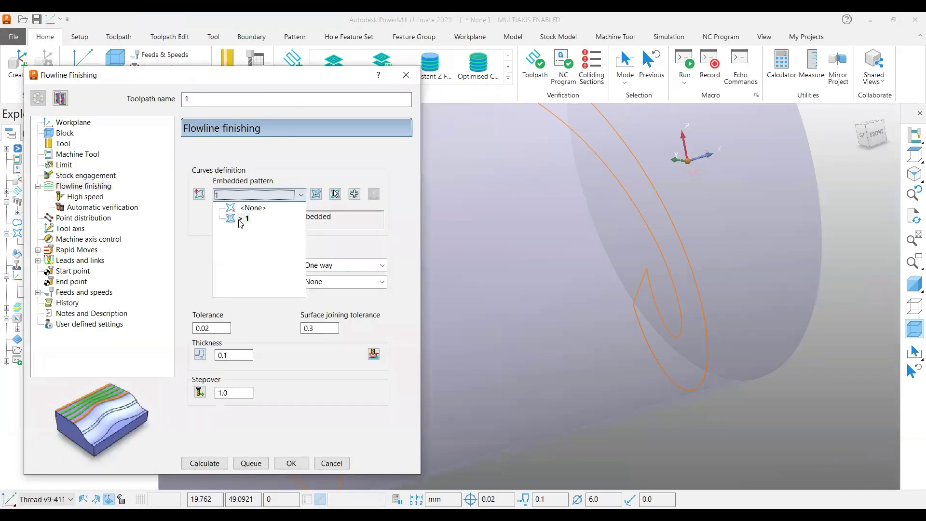
pyautogui.click(241, 218)
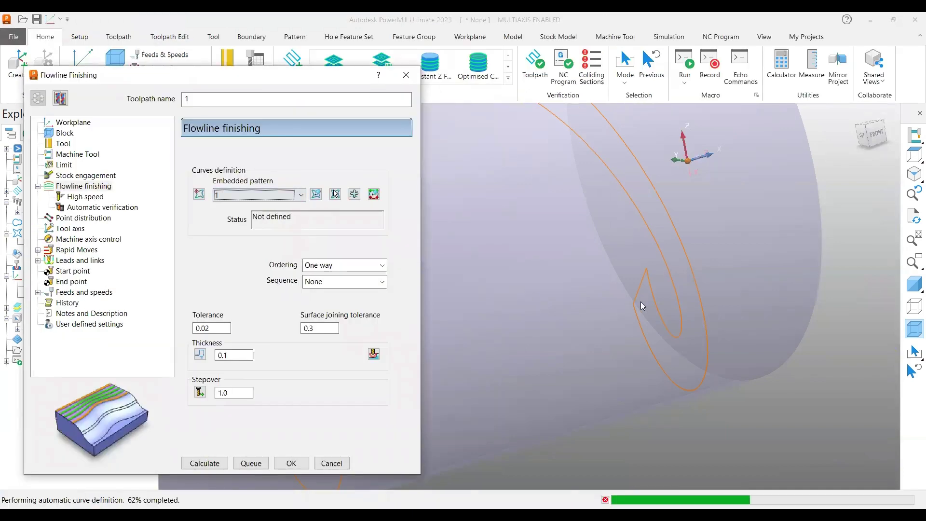
pyautogui.scroll(-5, 745, 319)
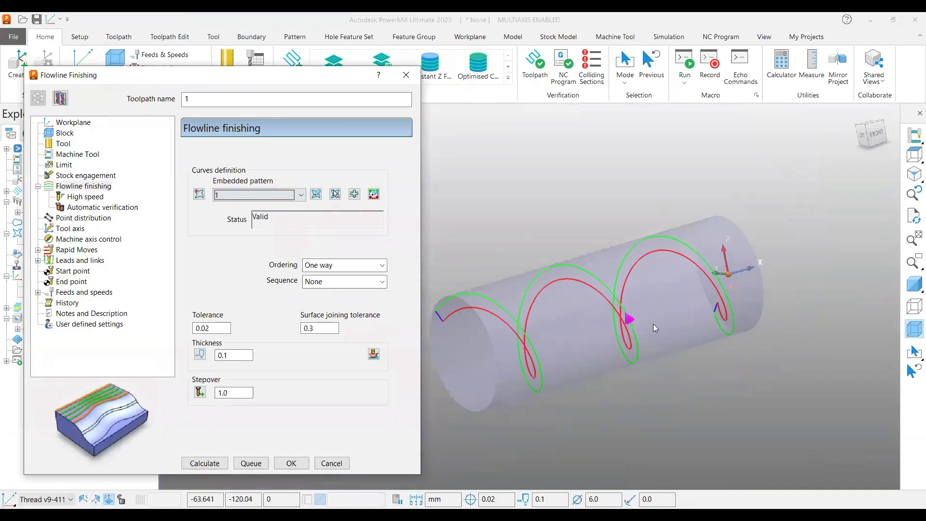
# Shade the model and review the flowline's drive and limit curves along the groove, both in the view and in the curve definition.
pyautogui.click(913, 283)
pyautogui.moveTo(684, 295)
pyautogui.keyDown('shift'); pyautogui.mouseDown(button='middle')
pyautogui.moveTo(705, 277)
pyautogui.moveTo(694, 270)
pyautogui.mouseUp(button='middle'); pyautogui.keyUp('shift')
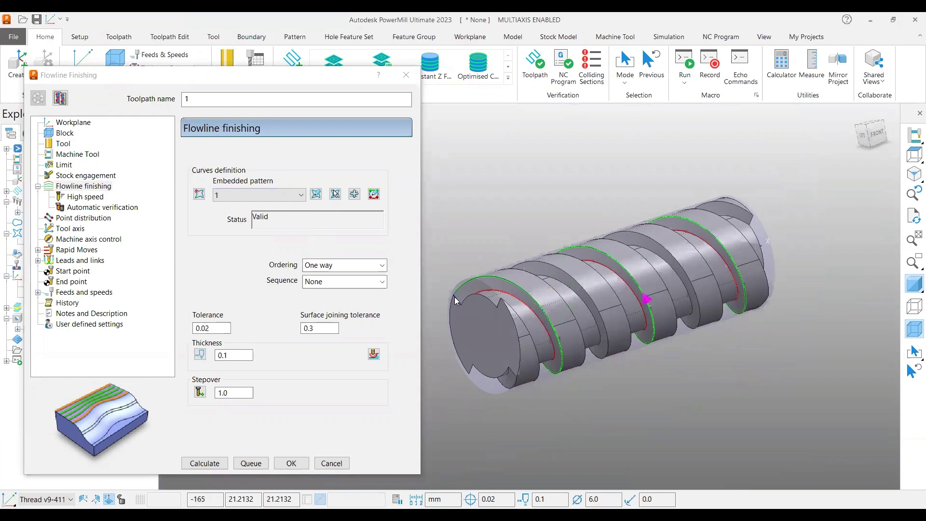
pyautogui.scroll(2, 457, 297)
pyautogui.scroll(2, 461, 299)
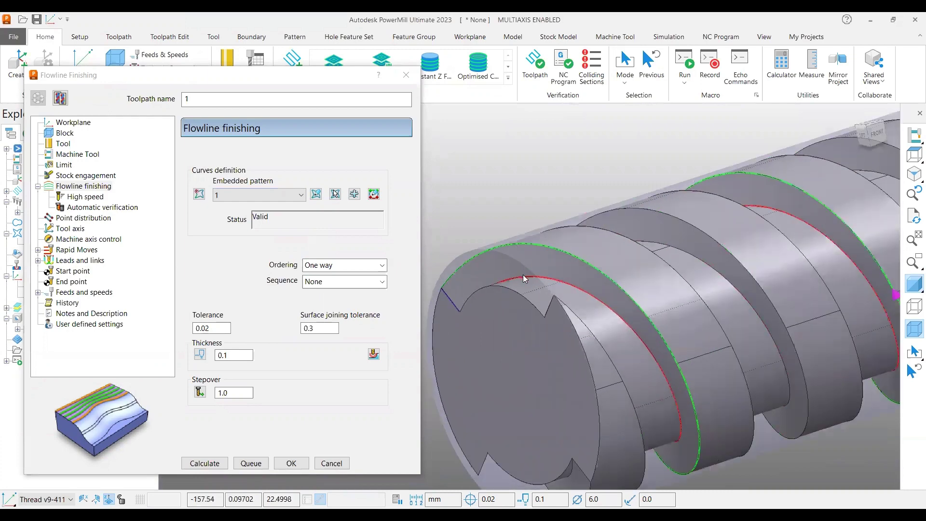
pyautogui.click(912, 288)
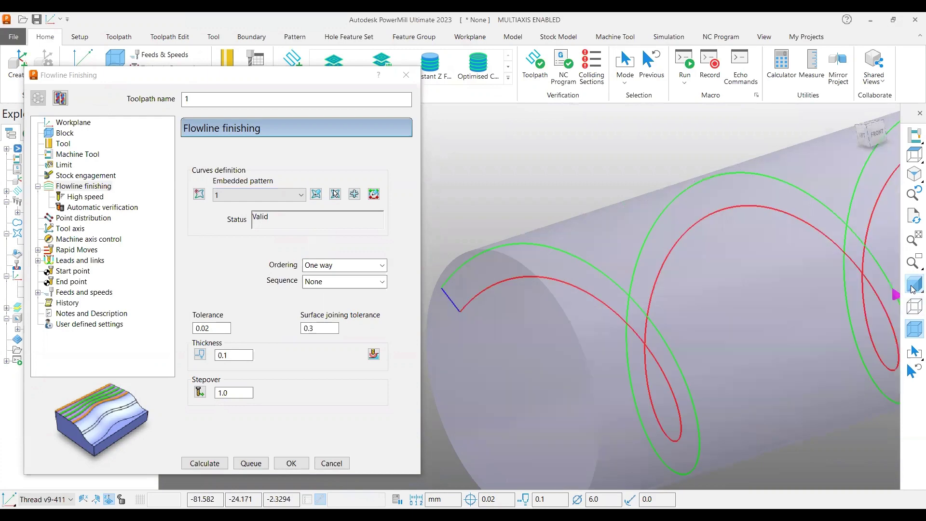
pyautogui.click(913, 289)
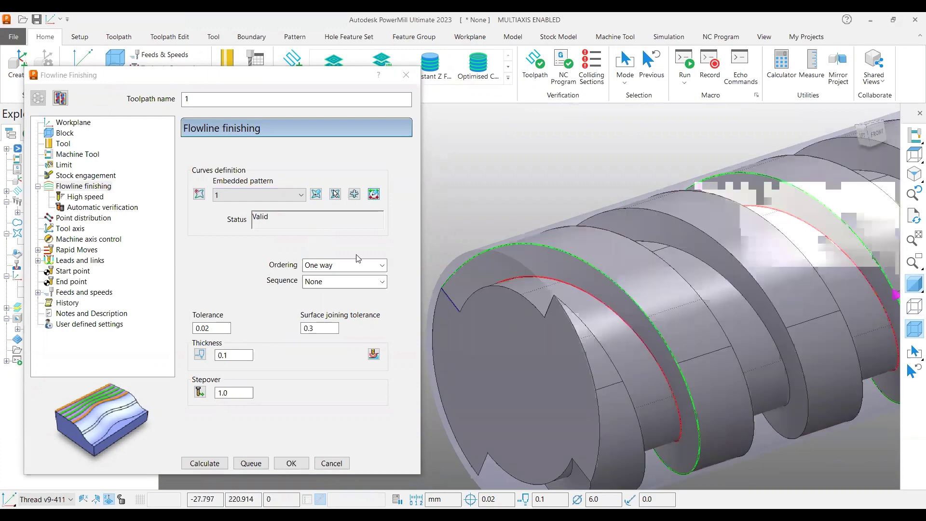
pyautogui.click(373, 194)
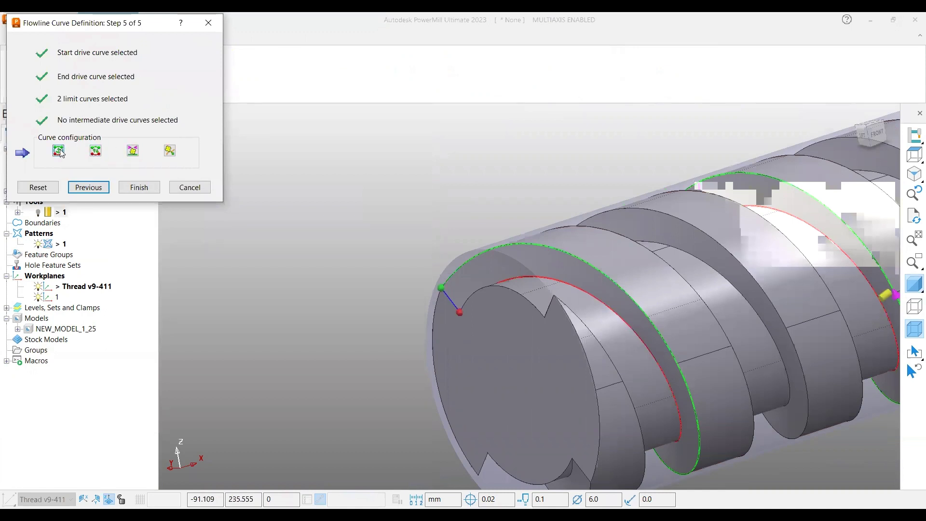
pyautogui.click(140, 188)
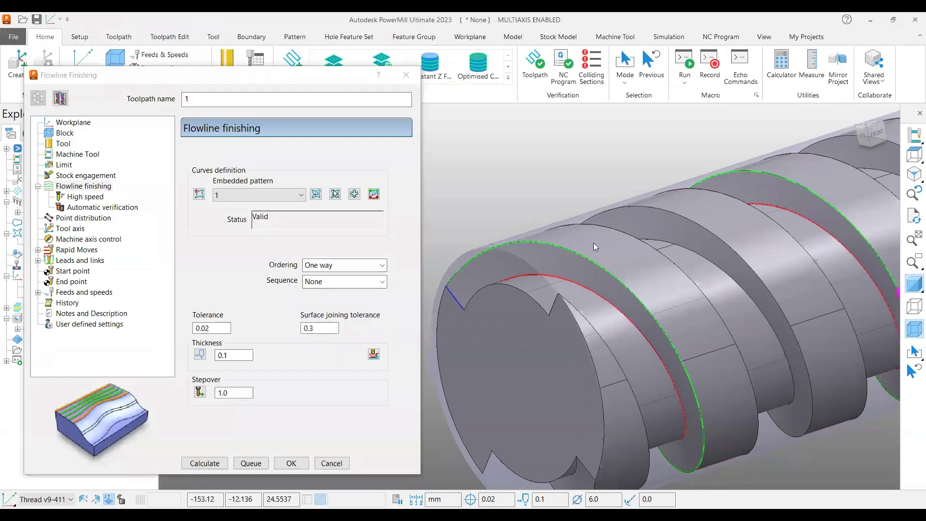
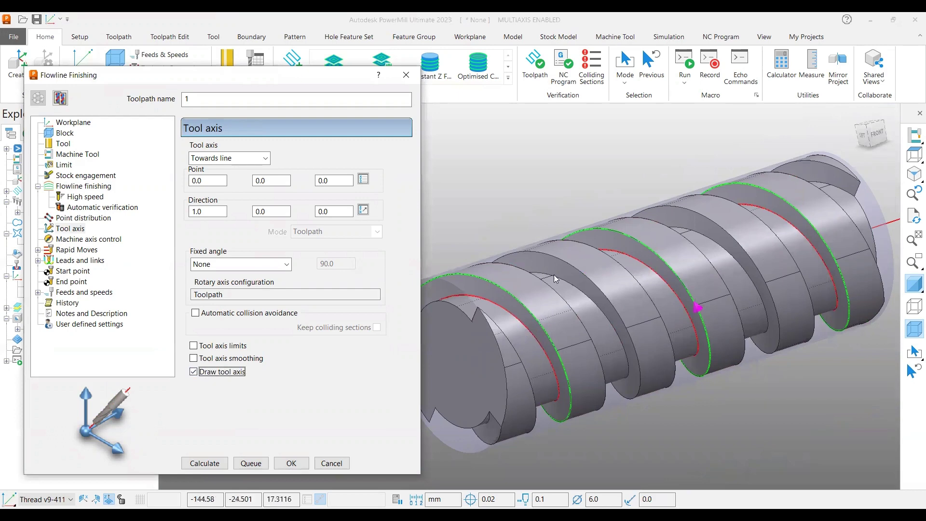
# Examine the Towards line tool axis drawn at the workplane end of the model against its point and direction settings.
pyautogui.scroll(-2, 554, 276)
pyautogui.moveTo(531, 298); pyautogui.dragTo(598, 362, button='middle')
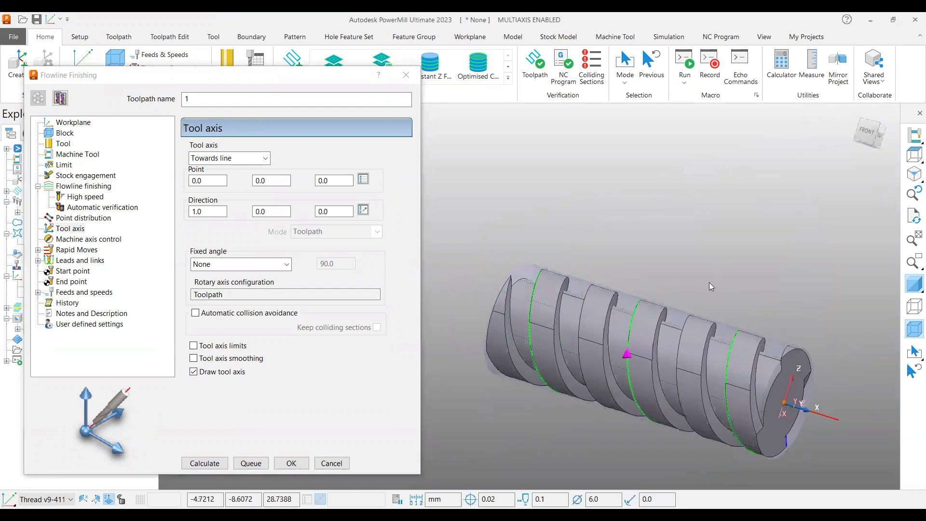
pyautogui.keyDown('shift'); pyautogui.moveTo(709, 283); pyautogui.dragTo(607, 181, button='middle'); pyautogui.keyUp('shift')
pyautogui.moveTo(608, 182); pyautogui.dragTo(553, 357, button='middle')
pyautogui.scroll(2, 554, 357)
pyautogui.moveTo(771, 337)
pyautogui.mouseDown(button='middle')
pyautogui.moveTo(781, 346)
pyautogui.moveTo(772, 320)
pyautogui.mouseUp(button='middle')
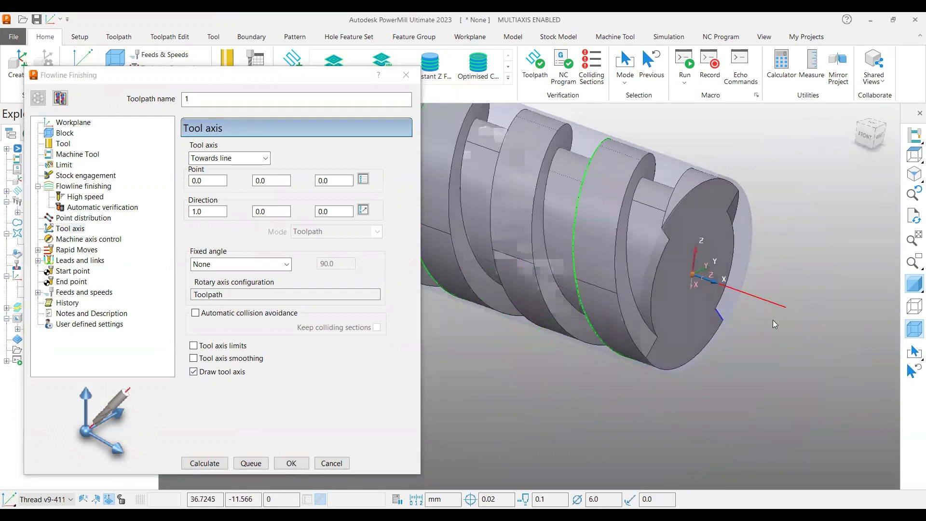
pyautogui.click(211, 180)
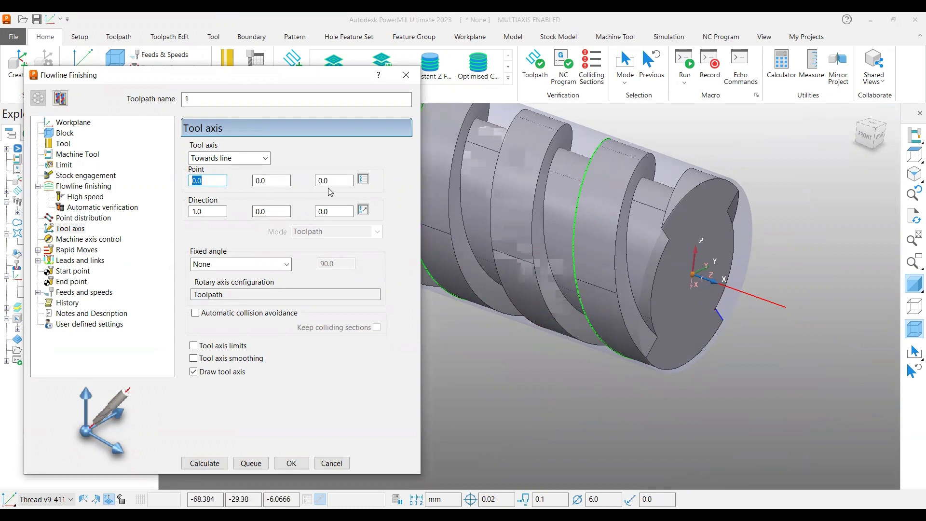
pyautogui.click(205, 210)
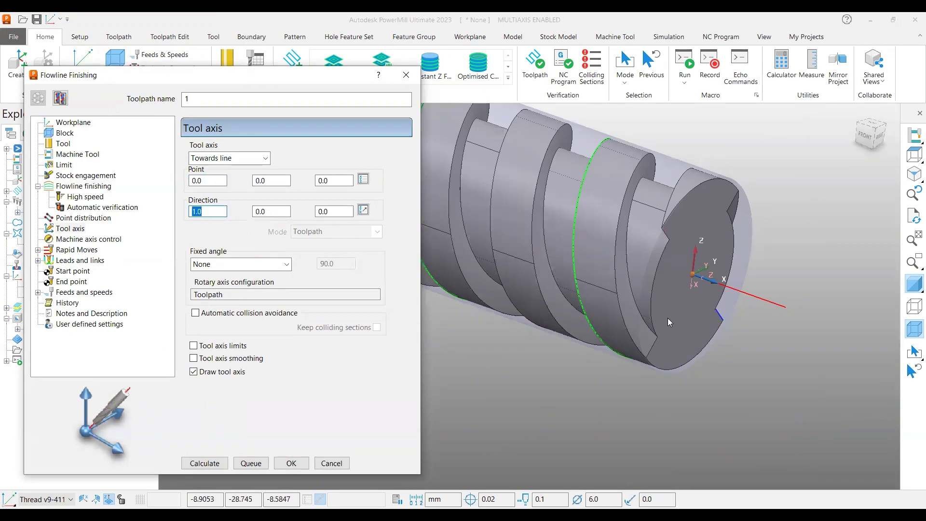
pyautogui.moveTo(668, 317); pyautogui.dragTo(508, 352, button='middle')
pyautogui.scroll(-1, 508, 349)
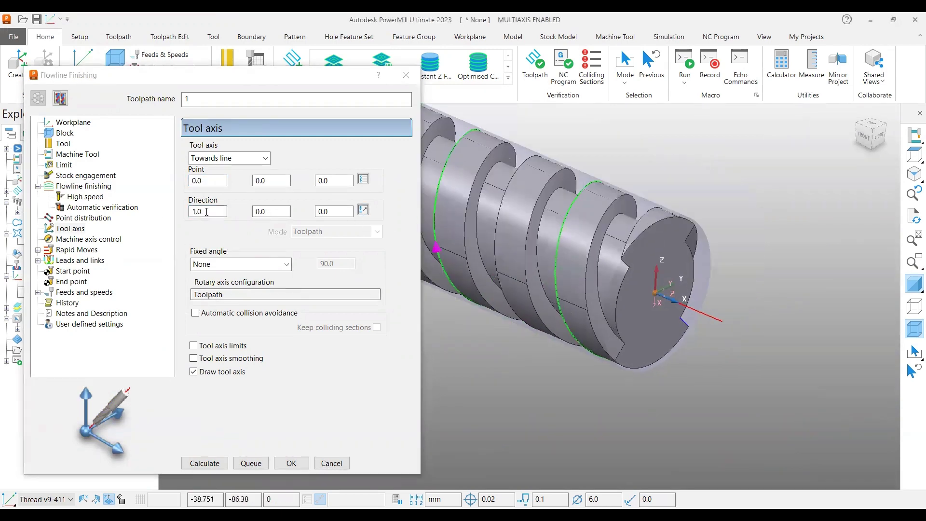
pyautogui.click(255, 212)
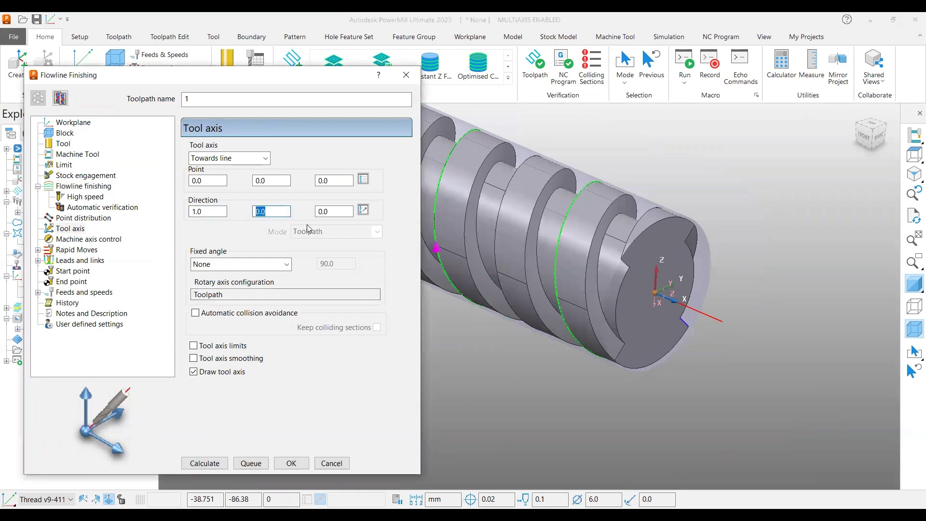
pyautogui.click(331, 211)
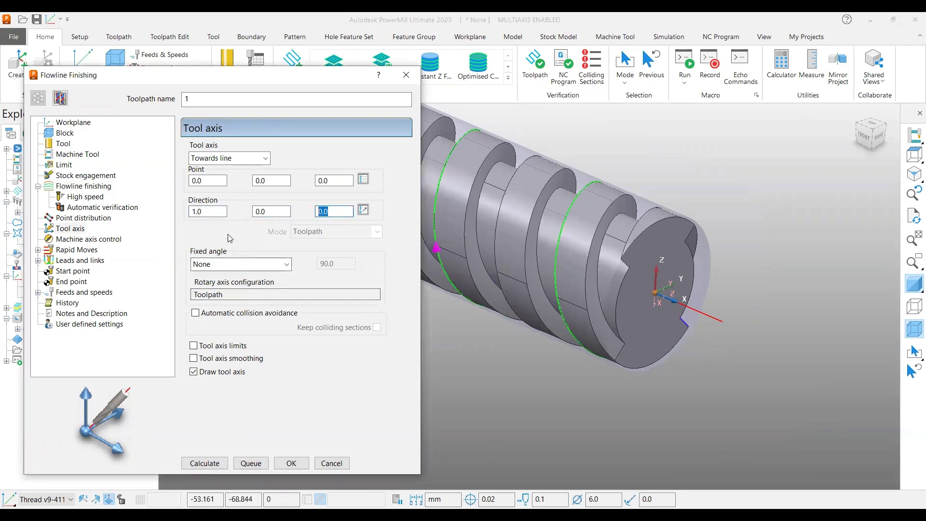
pyautogui.click(206, 211)
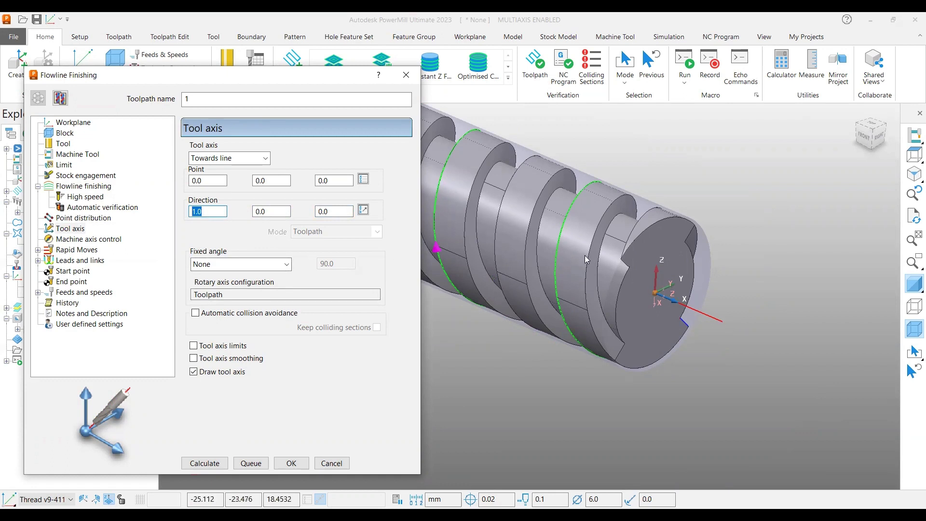
pyautogui.click(769, 295)
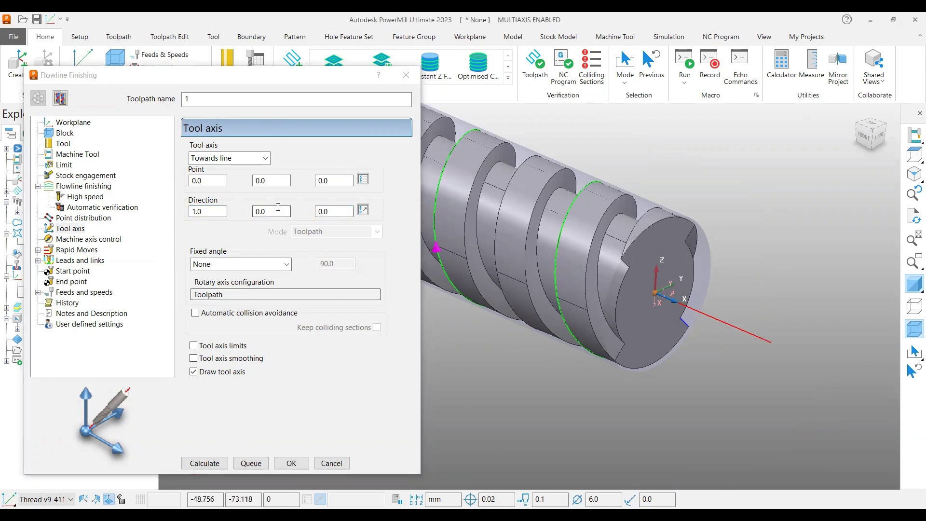
# Try the tool axis line along Y with direction values 0.0, 1.0, 0.0.
pyautogui.doubleClick(207, 212)
pyautogui.write('0.0')
pyautogui.press('Tab')
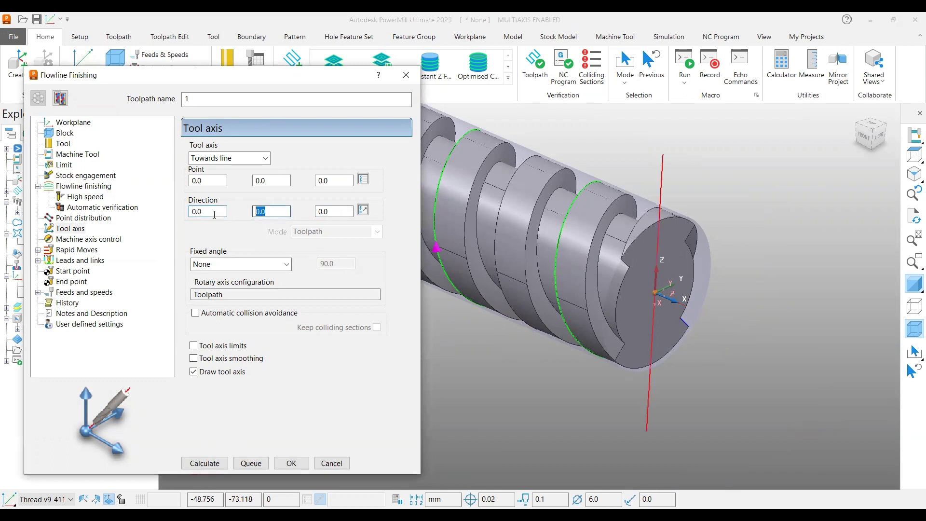
pyautogui.write('1.0')
pyautogui.click(333, 215)
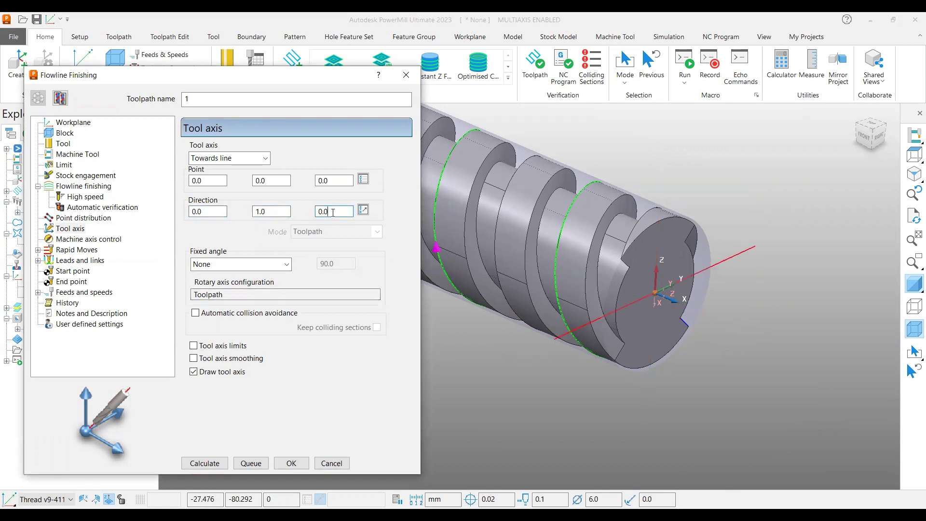
# Try the tool axis line along Z with direction values 0.0, 0.0, 1.0.
pyautogui.write('1.0')
pyautogui.doubleClick(270, 212)
pyautogui.write('0')
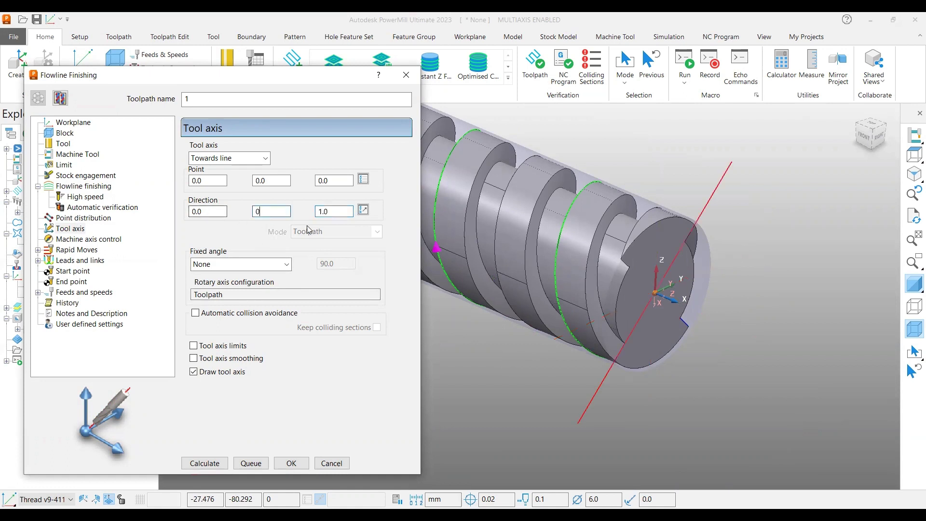
pyautogui.click(332, 212)
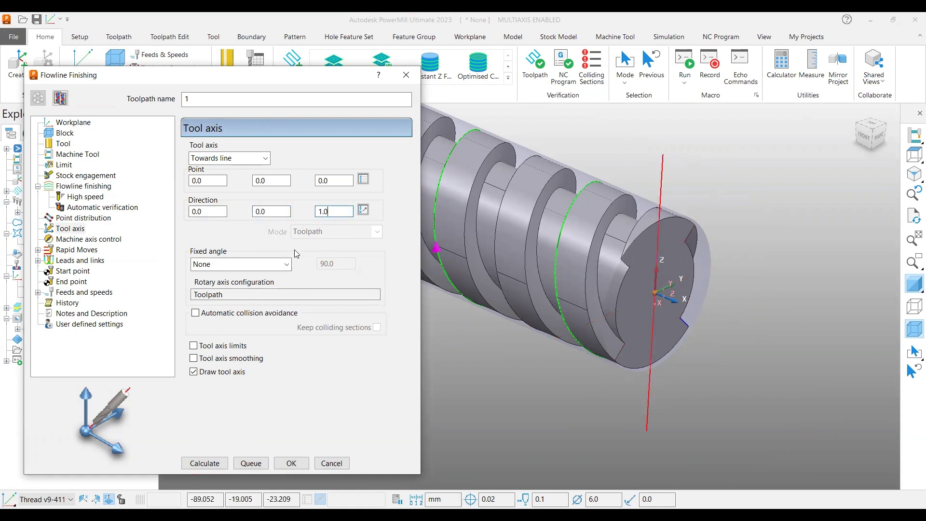
# Try a diagonal tool axis line with direction values 0.0, 1.0, 1.0.
pyautogui.write('1')
pyautogui.click(321, 213)
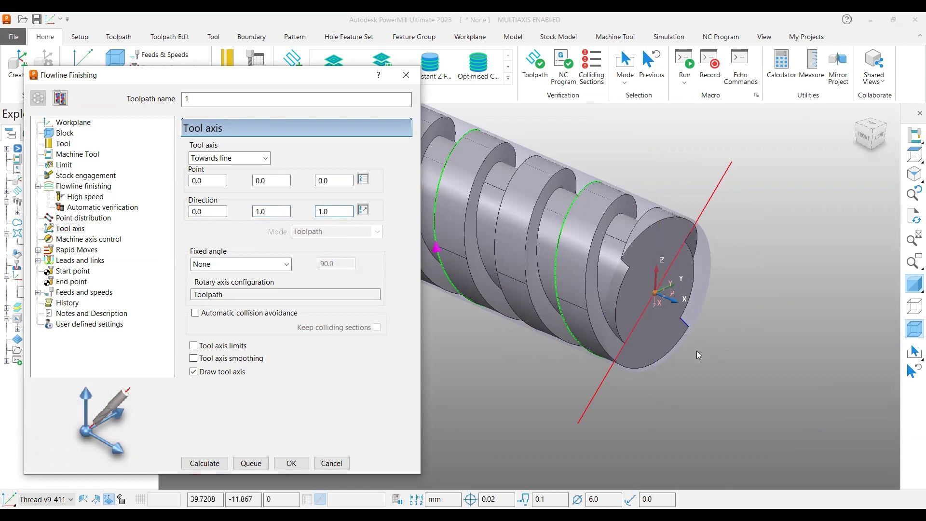
pyautogui.moveTo(501, 316); pyautogui.dragTo(618, 288, button='middle')
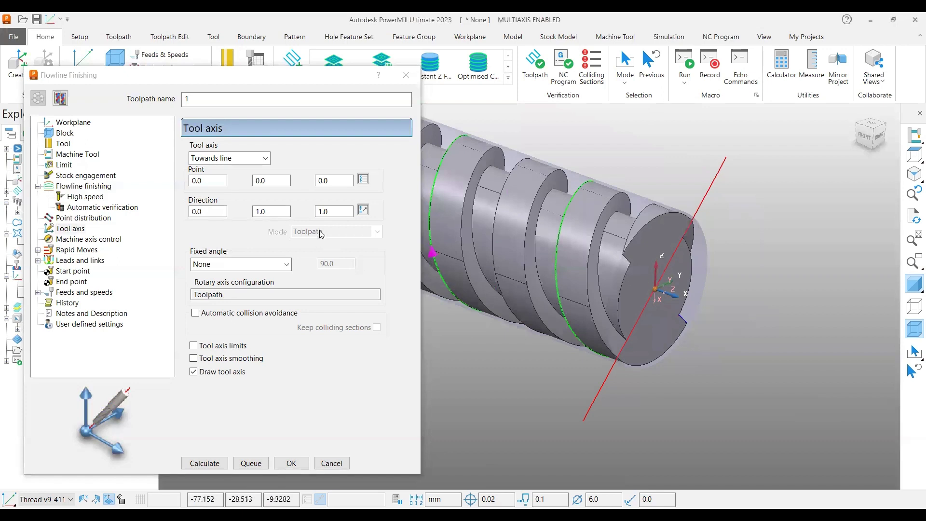
# Restore the tool axis line direction to 1.0, 0.0, 0.0 along the part's X axis.
pyautogui.click(287, 215)
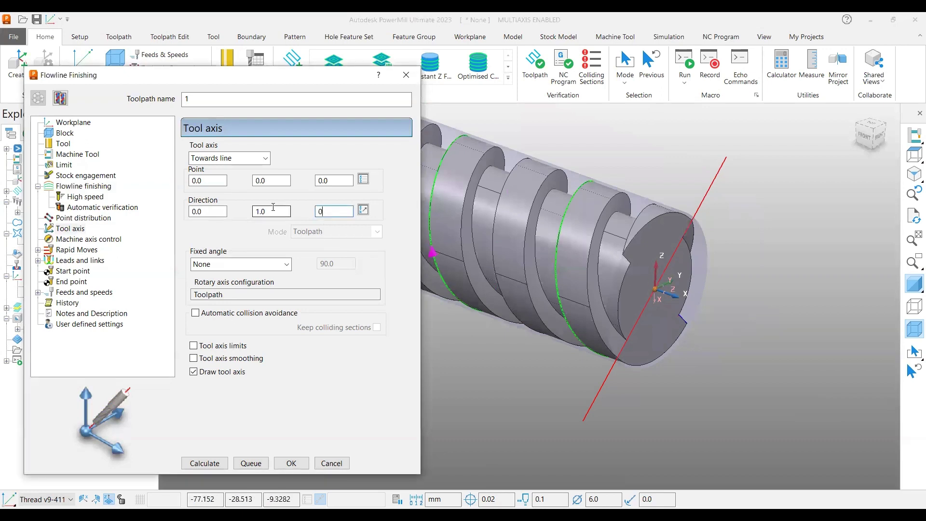
pyautogui.click(191, 215)
pyautogui.write('1')
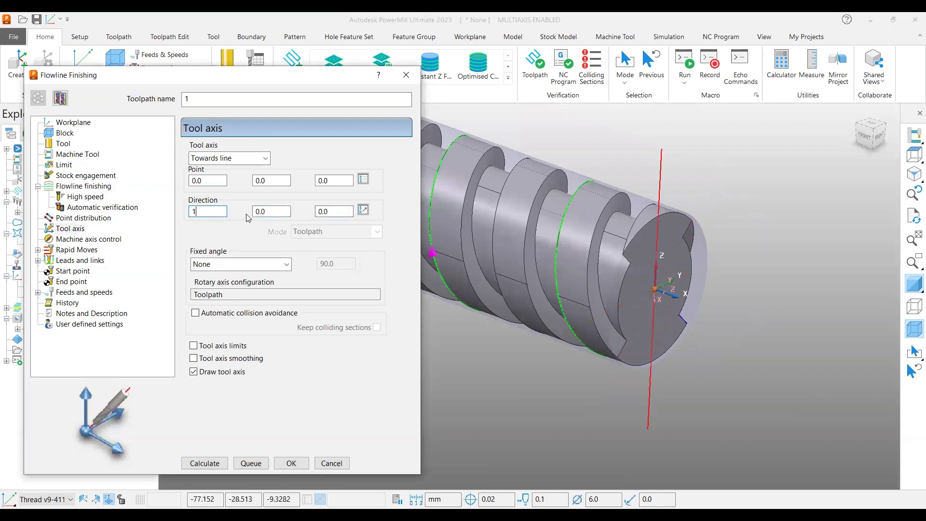
pyautogui.press('Tab')
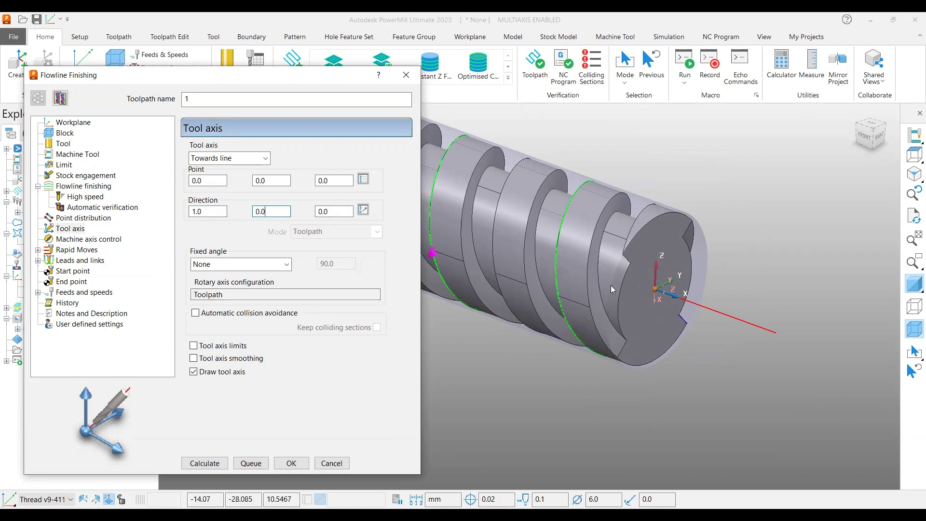
# Inspect the tool axis line and the cylindrical block around the thread from the end face and from other angles.
pyautogui.keyDown('shift'); pyautogui.moveTo(780, 349); pyautogui.dragTo(757, 339, button='middle'); pyautogui.keyUp('shift')
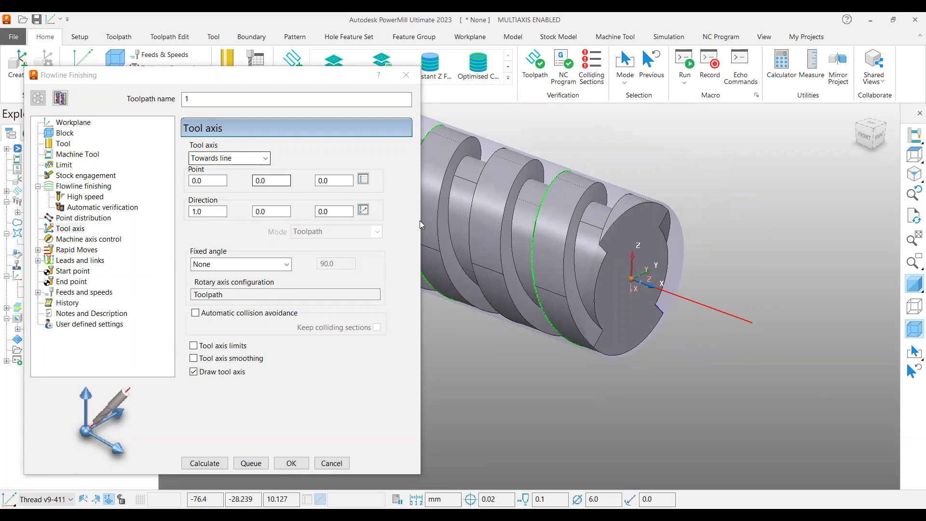
pyautogui.keyDown('shift'); pyautogui.moveTo(672, 314); pyautogui.dragTo(725, 352, button='middle'); pyautogui.keyUp('shift')
pyautogui.scroll(-2, 725, 352)
pyautogui.keyDown('shift'); pyautogui.moveTo(497, 286); pyautogui.dragTo(595, 314, button='middle'); pyautogui.keyUp('shift')
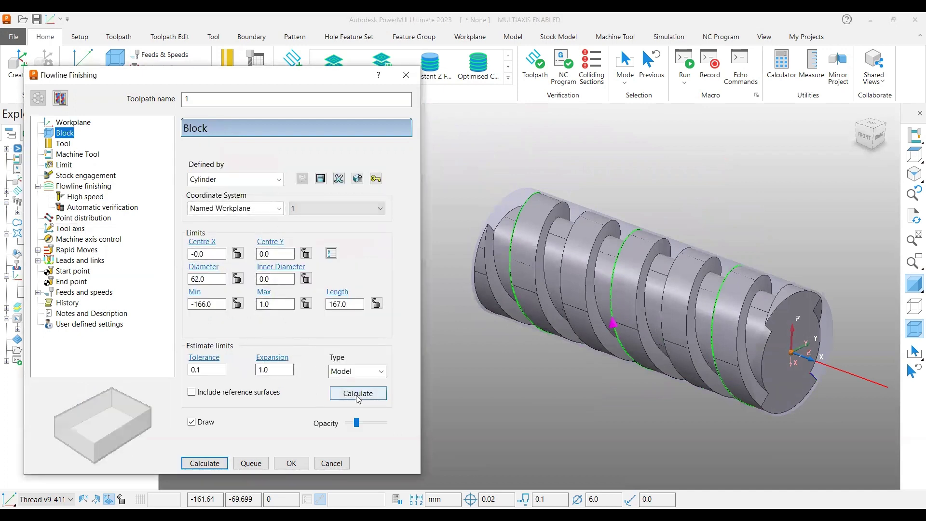
pyautogui.click(882, 138)
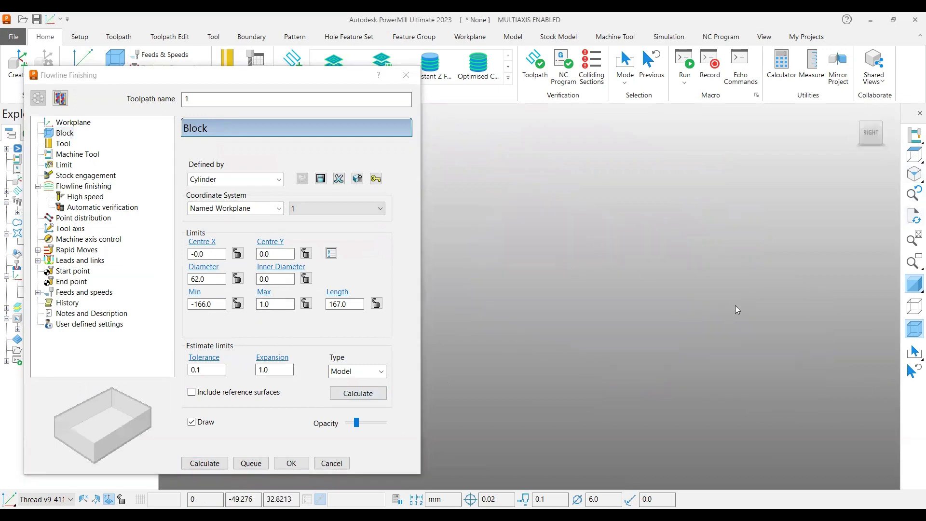
pyautogui.moveTo(799, 338); pyautogui.dragTo(464, 369, button='middle')
pyautogui.moveTo(599, 381); pyautogui.dragTo(672, 352, button='middle')
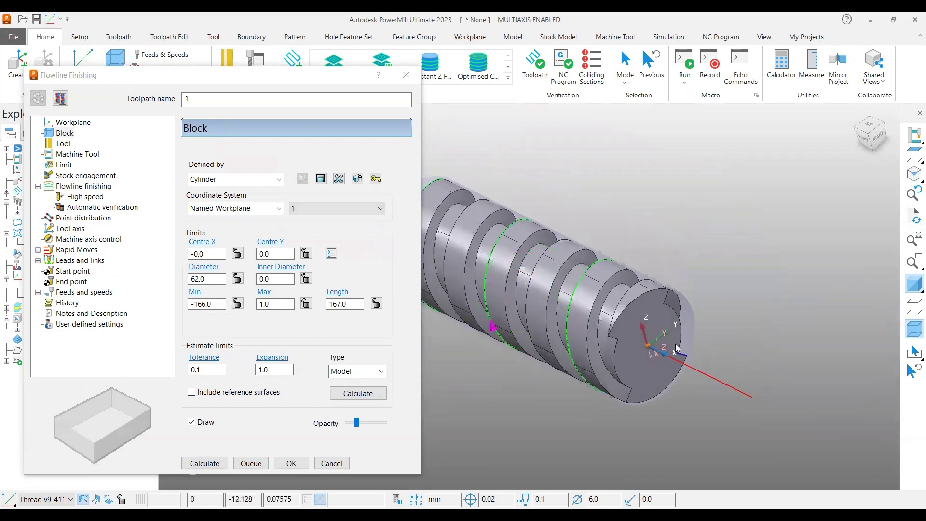
pyautogui.scroll(3, 688, 340)
pyautogui.moveTo(529, 296); pyautogui.dragTo(579, 273, button='middle')
pyautogui.scroll(4, 634, 245)
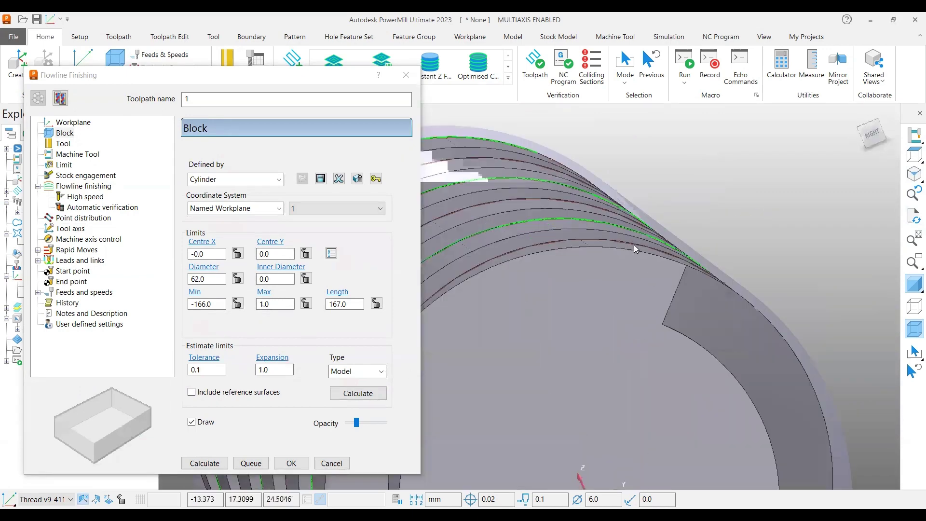
pyautogui.moveTo(634, 246); pyautogui.dragTo(797, 322, button='middle')
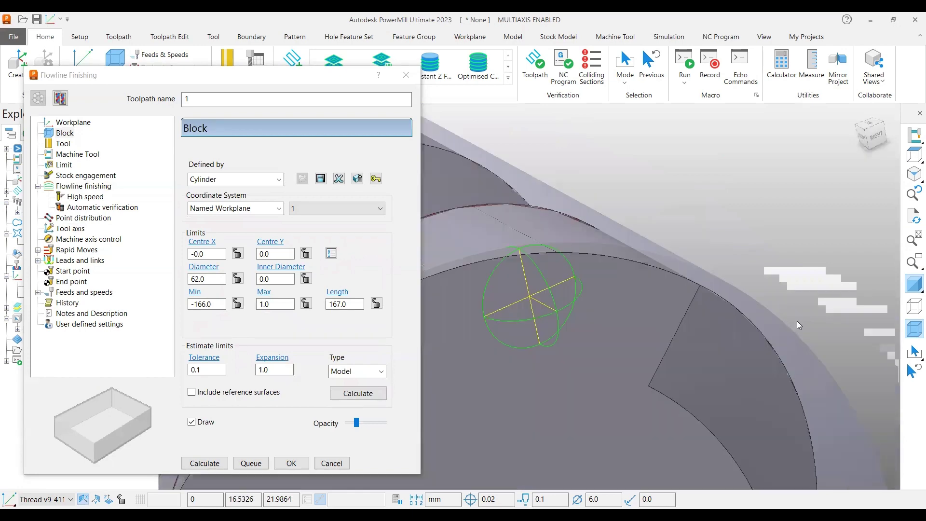
pyautogui.scroll(-5, 766, 258)
pyautogui.moveTo(631, 355); pyautogui.dragTo(703, 320, button='middle')
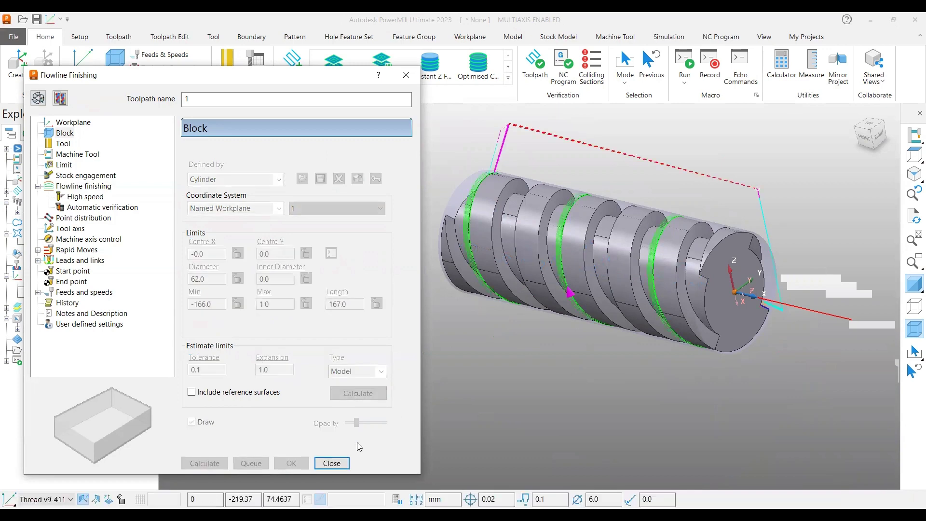
# Close the Flowline Finishing settings and review the calculated toolpath on the groove alongside its link and safe area settings.
pyautogui.click(332, 464)
pyautogui.moveTo(623, 180); pyautogui.dragTo(562, 295, button='middle')
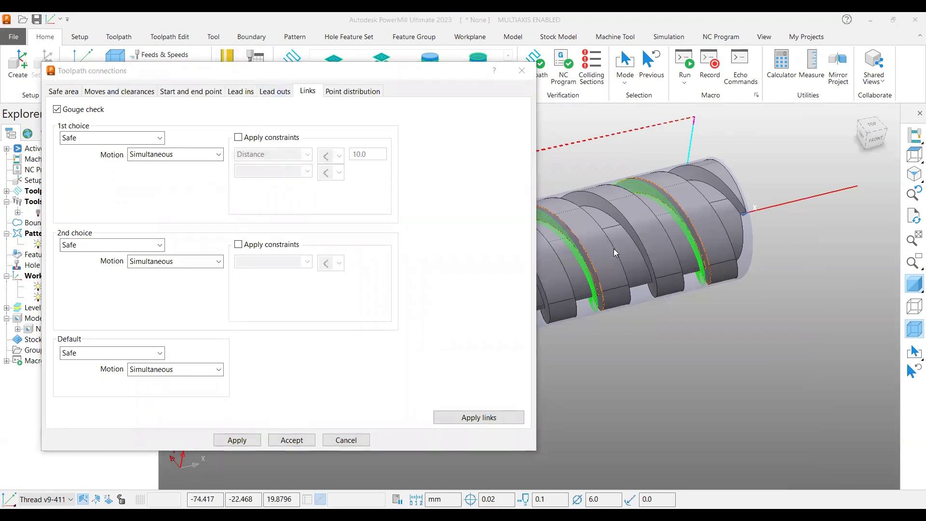
pyautogui.keyDown('shift'); pyautogui.moveTo(615, 255); pyautogui.dragTo(632, 262, button='middle'); pyautogui.keyUp('shift')
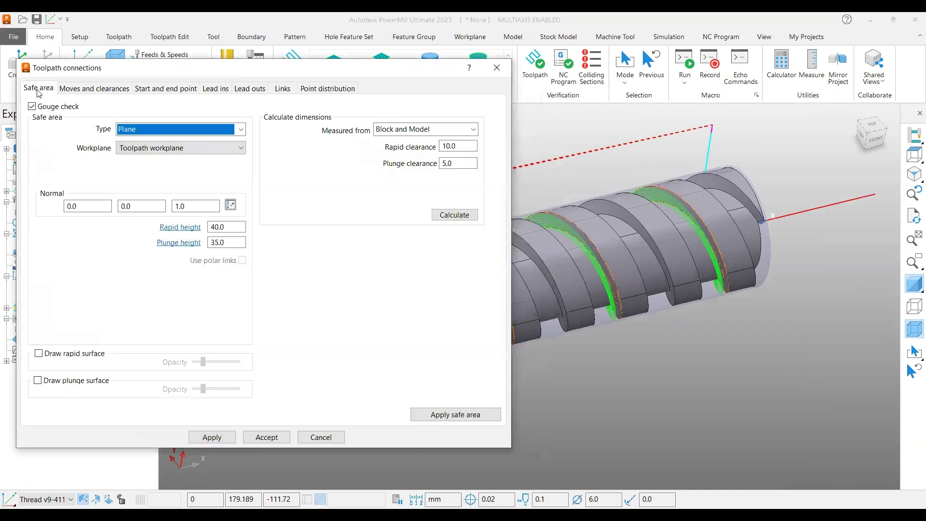
pyautogui.scroll(-2, 769, 321)
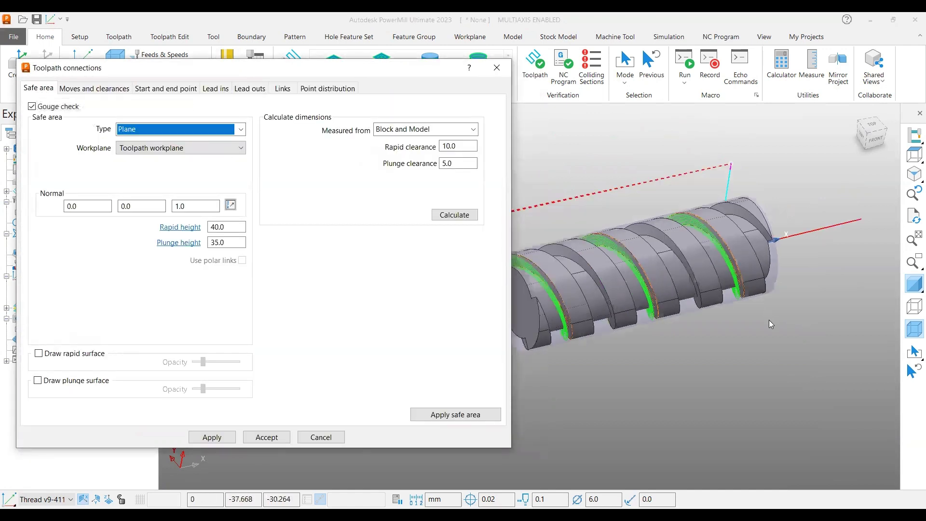
# Examine the start and end point options, the Plane safe area settings and the rapid link above the thread from several angles.
pyautogui.keyDown('shift'); pyautogui.moveTo(663, 255); pyautogui.dragTo(784, 245, button='middle'); pyautogui.keyUp('shift')
pyautogui.moveTo(615, 209); pyautogui.dragTo(714, 367, button='middle')
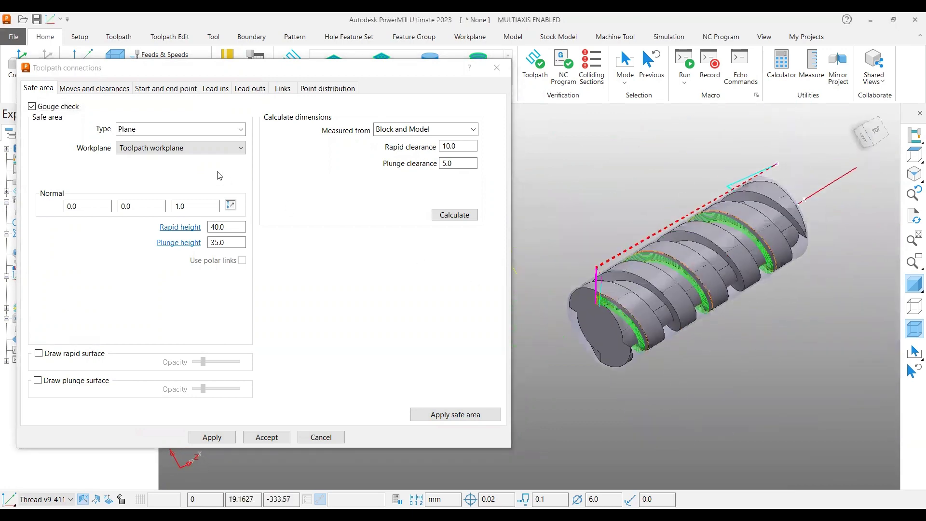
pyautogui.click(170, 89)
pyautogui.click(165, 135)
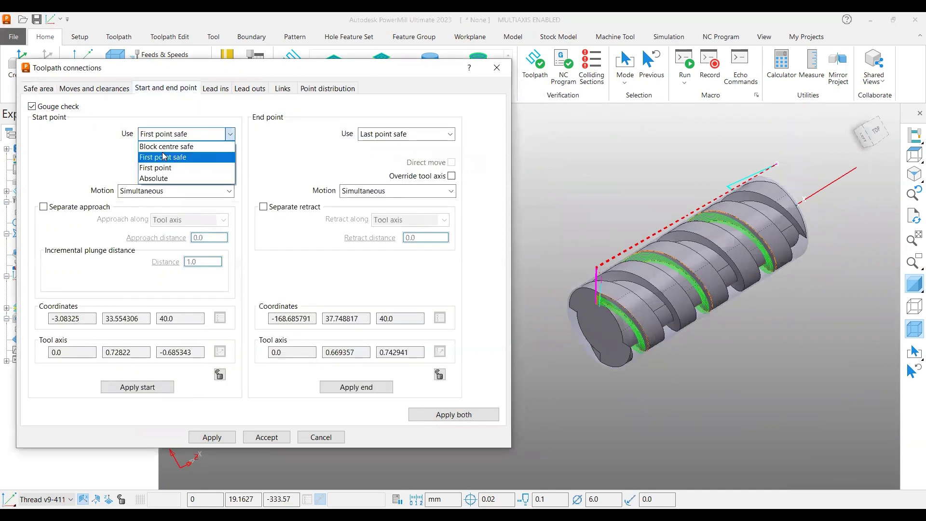
pyautogui.click(197, 107)
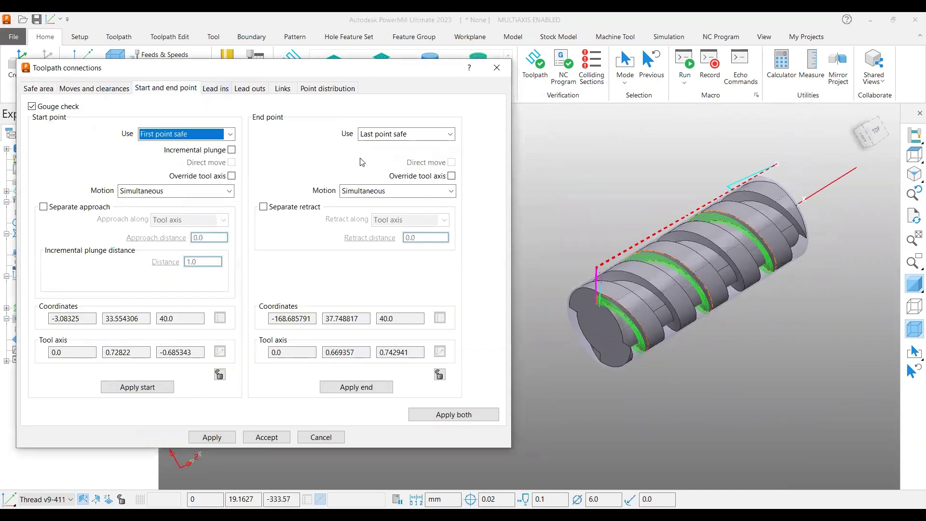
pyautogui.click(38, 89)
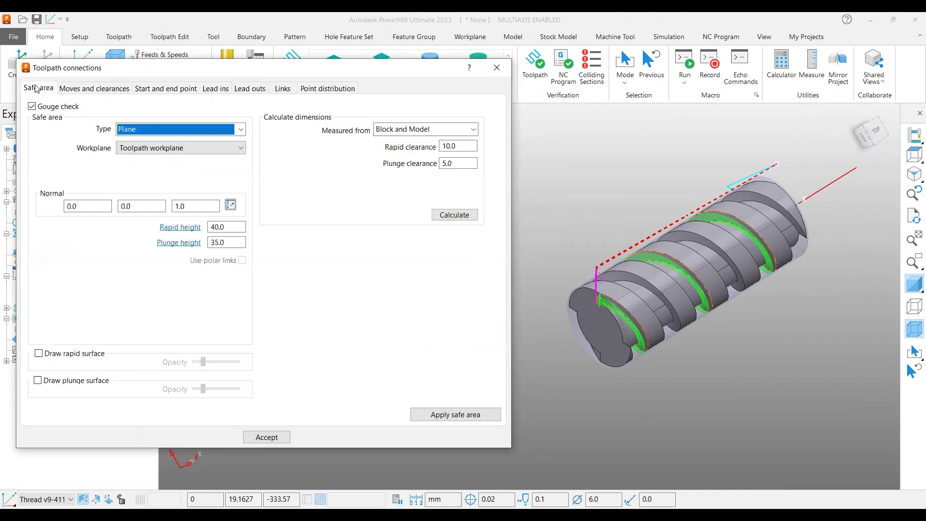
pyautogui.click(129, 131)
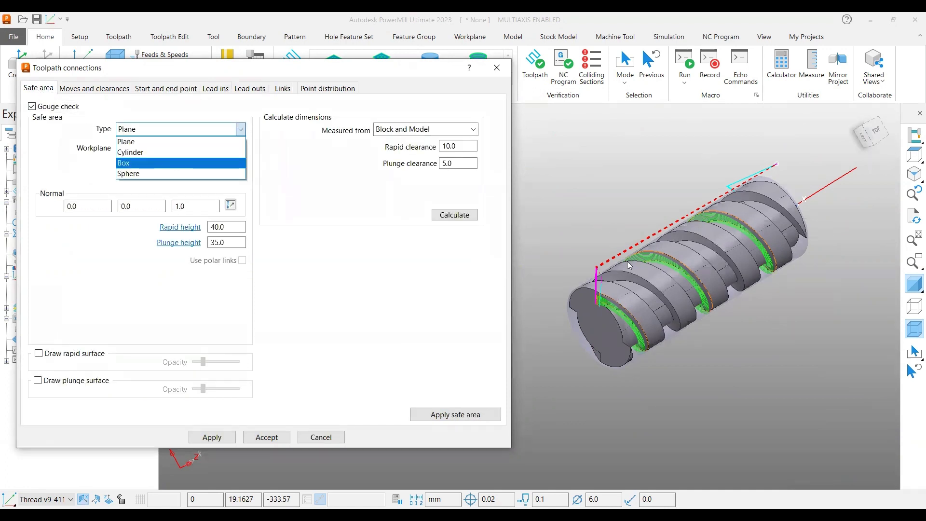
pyautogui.click(637, 273)
pyautogui.scroll(5, 640, 308)
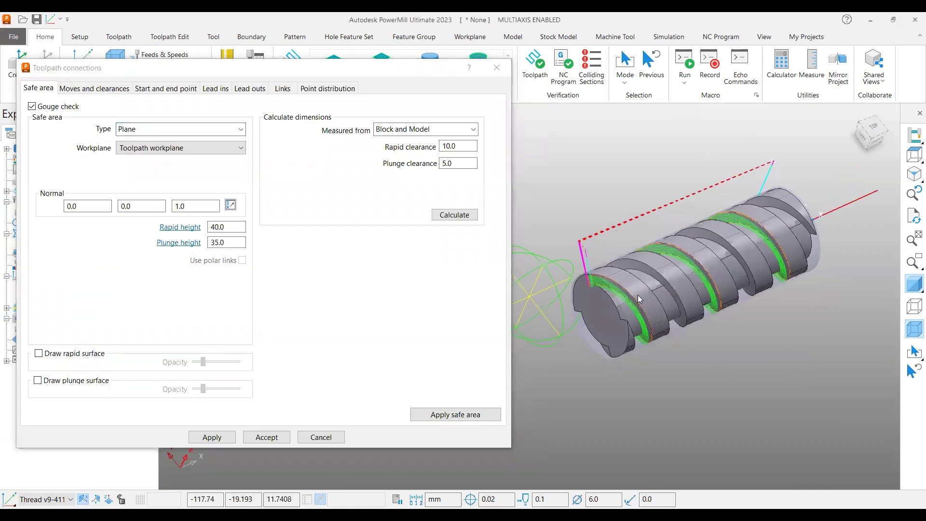
pyautogui.scroll(-5, 642, 331)
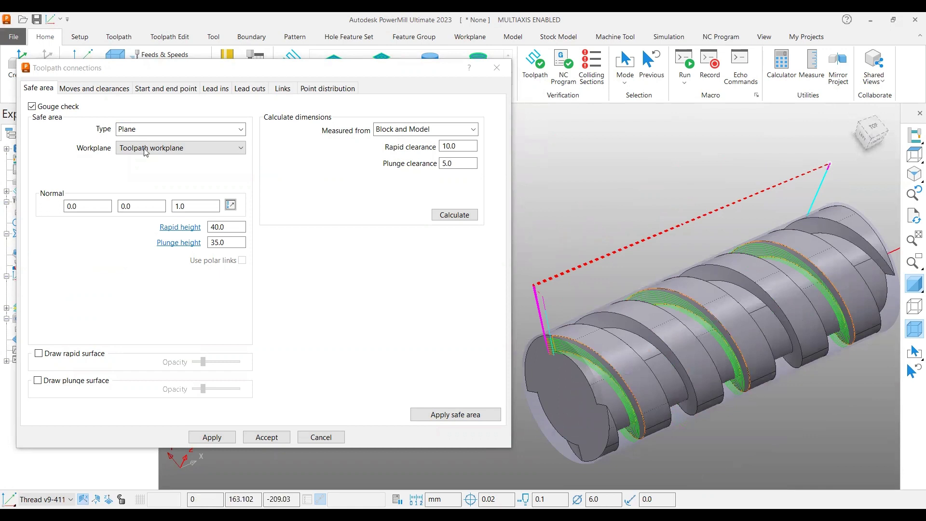
# Change the safe area type to Cylinder, calculate its dimensions from Block and Model, and apply the toolpath connections.
pyautogui.click(178, 129)
pyautogui.click(140, 148)
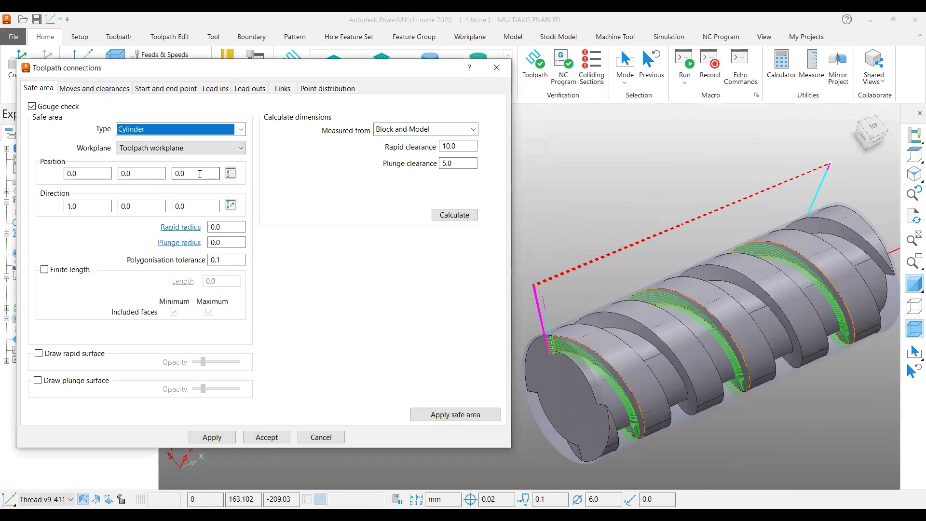
pyautogui.click(444, 217)
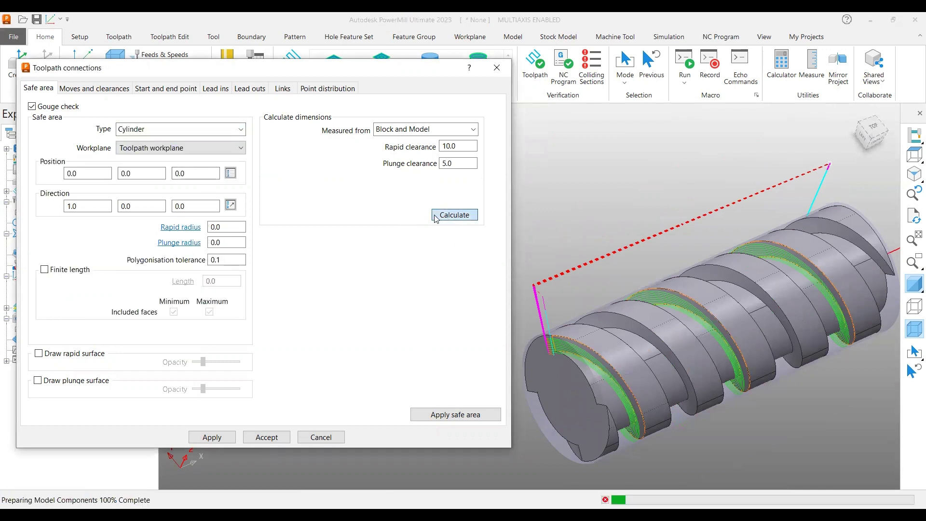
pyautogui.click(230, 437)
pyautogui.scroll(-2, 670, 279)
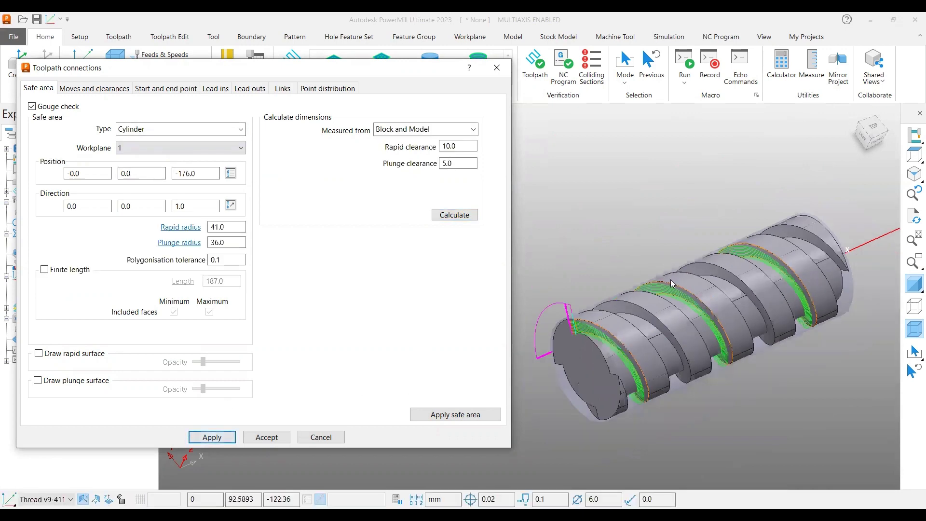
# Inspect the rapid and plunge moves around both ends of the thread, and close the toolpath connections.
pyautogui.moveTo(670, 279); pyautogui.dragTo(798, 320, button='middle')
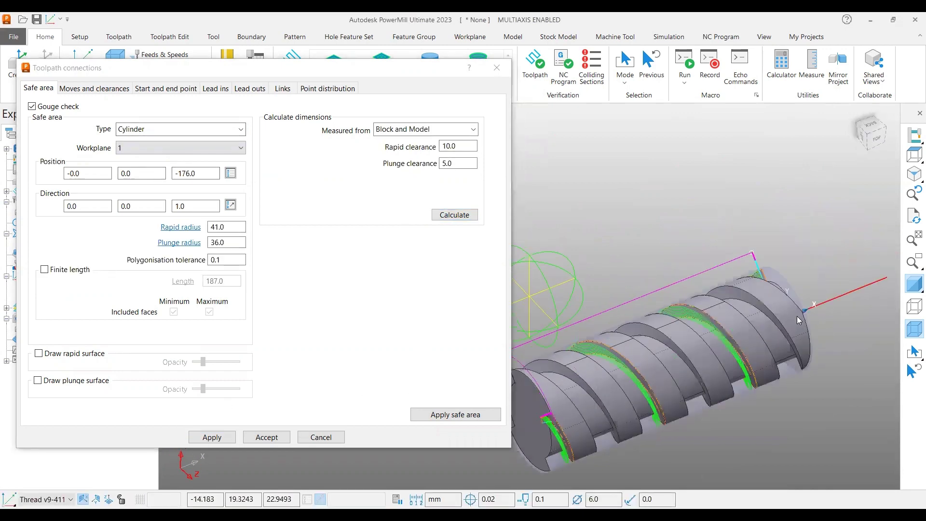
pyautogui.scroll(5, 798, 319)
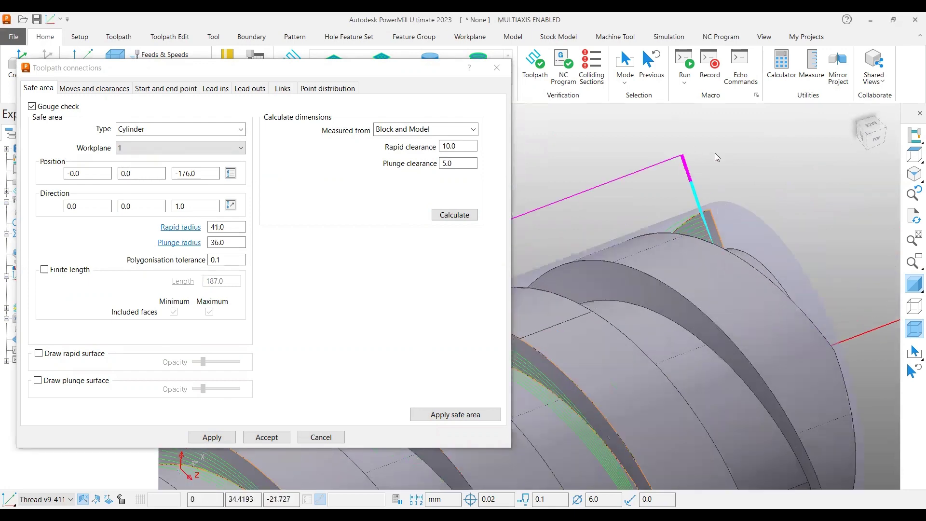
pyautogui.scroll(-5, 717, 158)
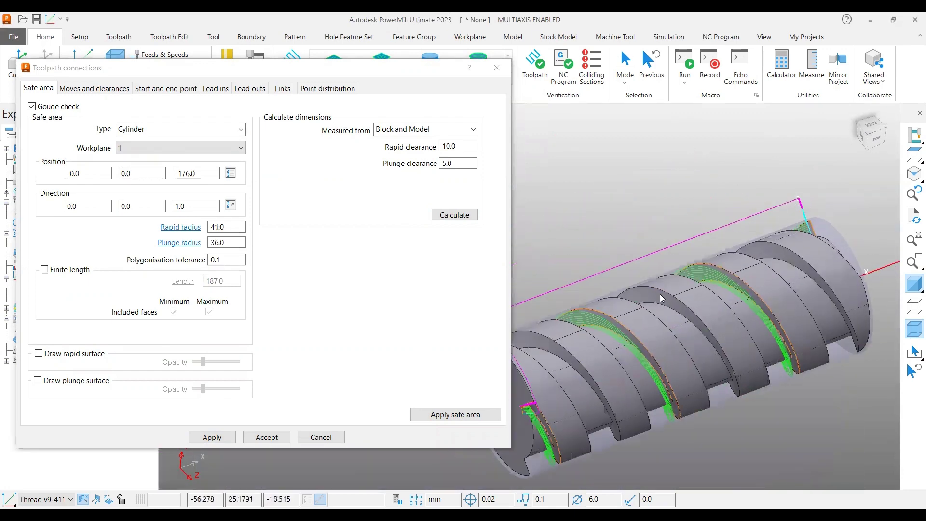
pyautogui.keyDown('shift'); pyautogui.moveTo(622, 359); pyautogui.dragTo(728, 227, button='middle'); pyautogui.keyUp('shift')
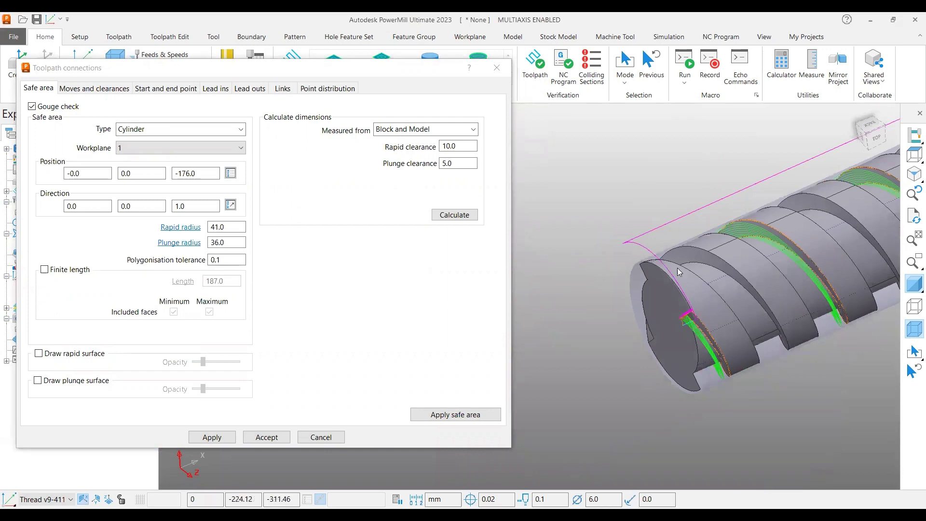
pyautogui.moveTo(679, 272); pyautogui.dragTo(659, 225, button='middle')
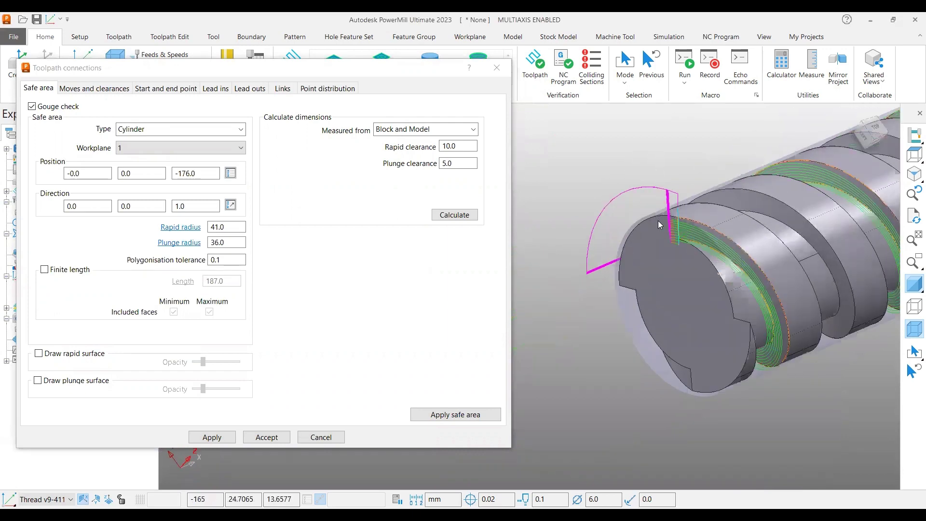
pyautogui.scroll(3, 658, 224)
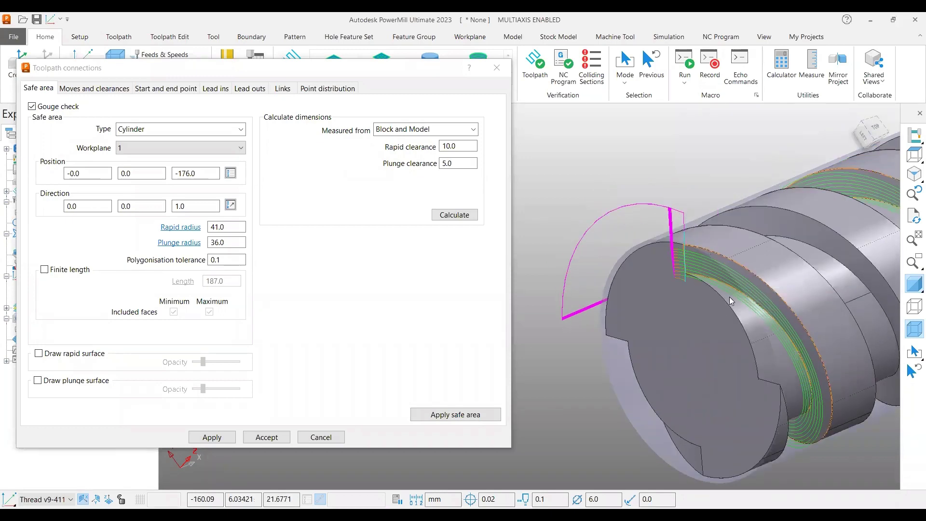
pyautogui.moveTo(729, 296); pyautogui.dragTo(730, 312, button='middle')
pyautogui.keyDown('shift'); pyautogui.moveTo(660, 320); pyautogui.dragTo(613, 323, button='middle'); pyautogui.keyUp('shift')
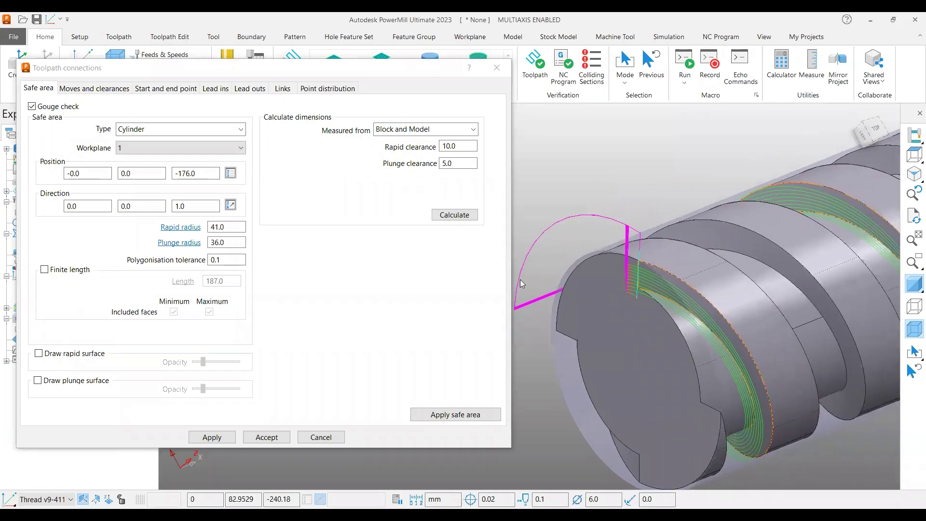
pyautogui.scroll(-2, 651, 254)
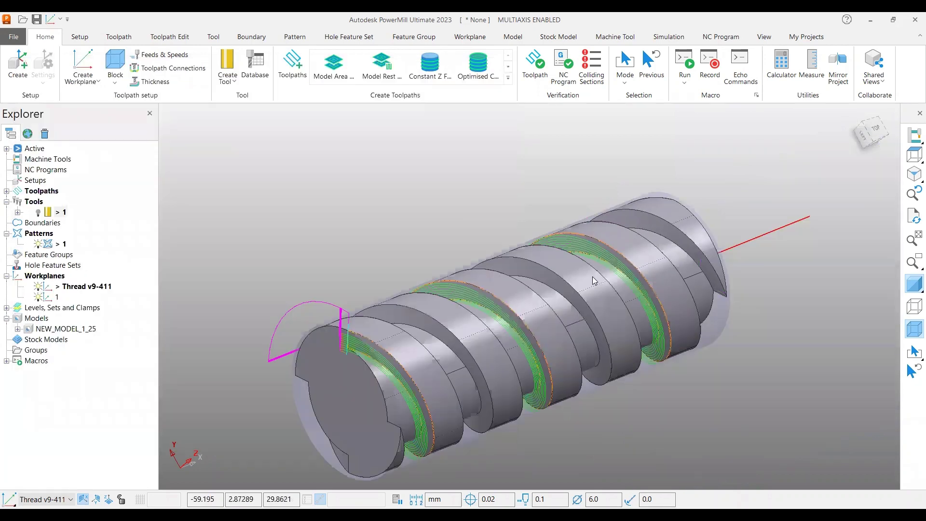
pyautogui.scroll(-2, 599, 308)
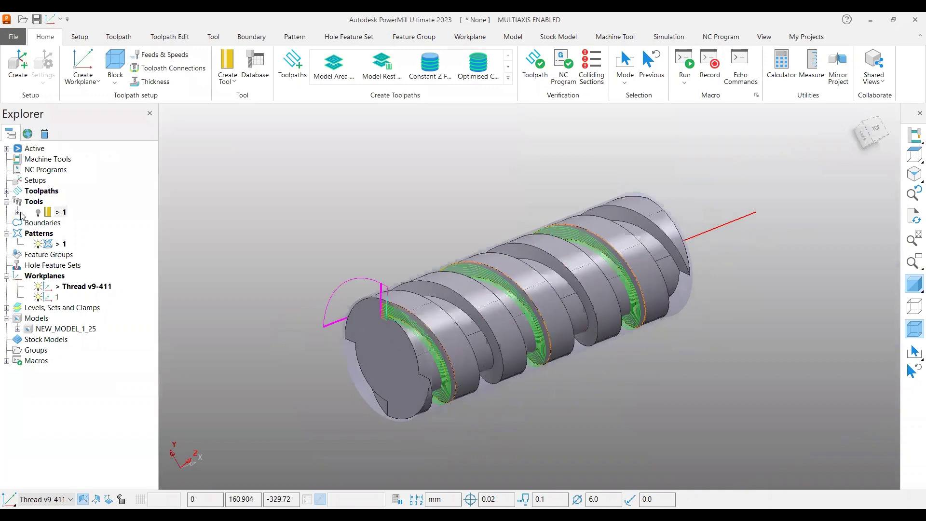
# Simulate toolpath 1 from the start with the tool displayed and the control speed at 7.0 x feed rate.
pyautogui.click(7, 191)
pyautogui.rightClick(63, 202)
pyautogui.click(106, 126)
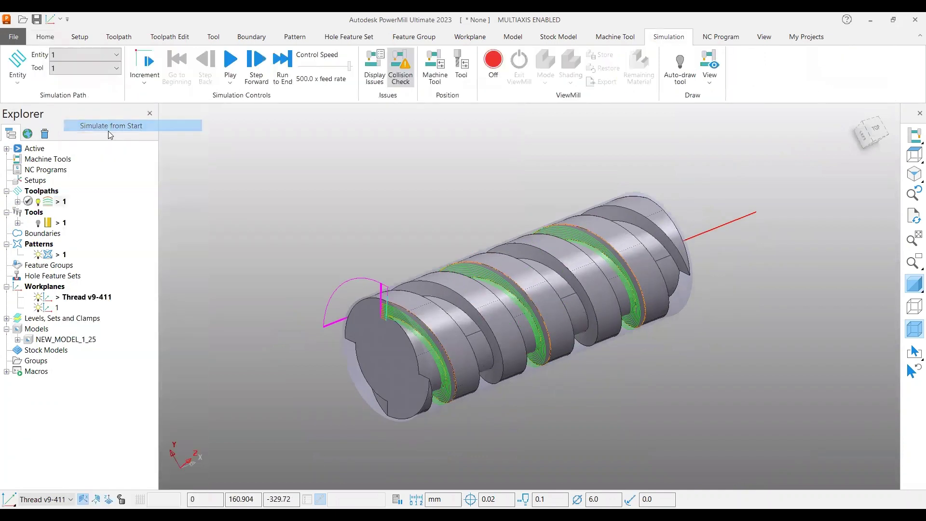
pyautogui.click(235, 70)
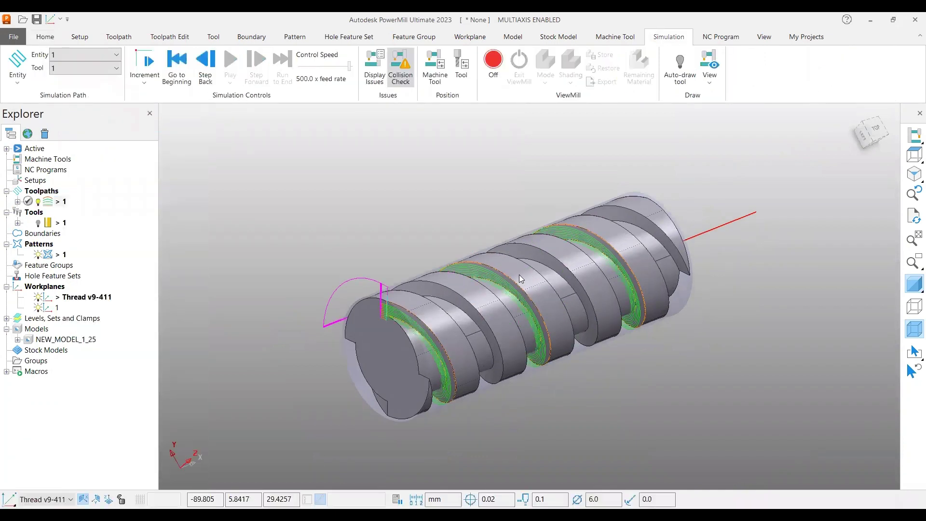
pyautogui.click(51, 224)
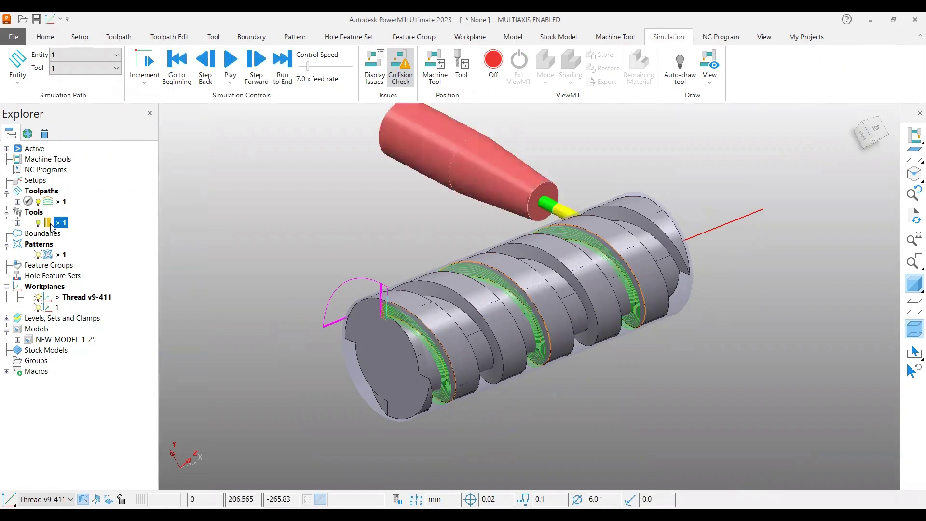
pyautogui.click(227, 77)
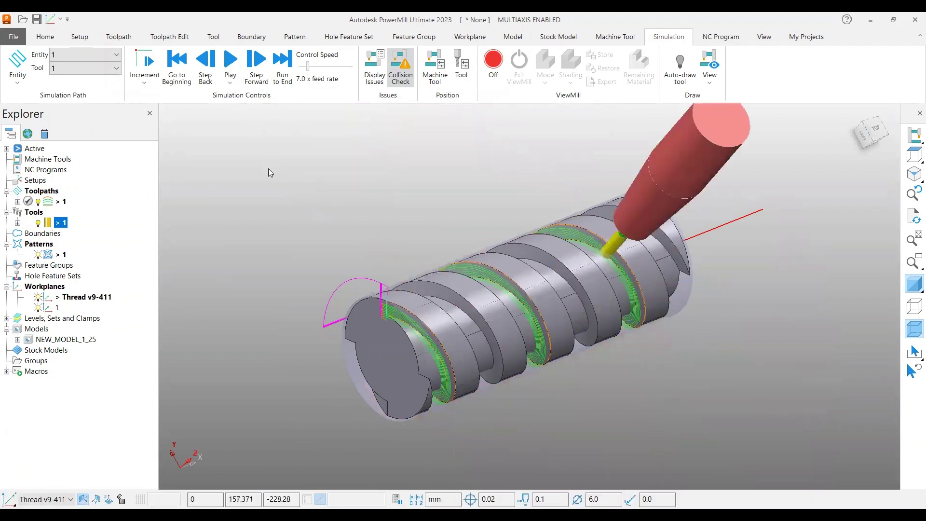
# Import a machine tool from the Post - mtd folder on the Data (D:) drive.
pyautogui.rightClick(45, 161)
pyautogui.click(95, 187)
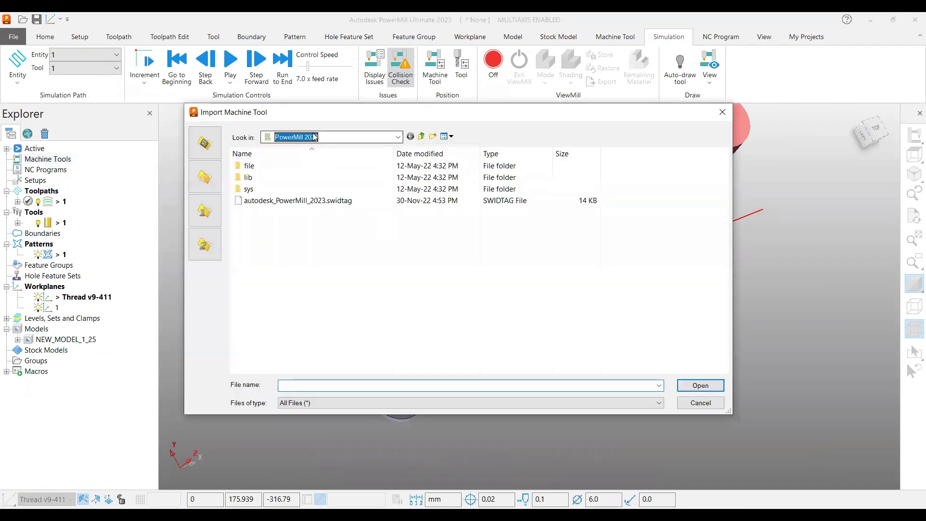
pyautogui.click(314, 137)
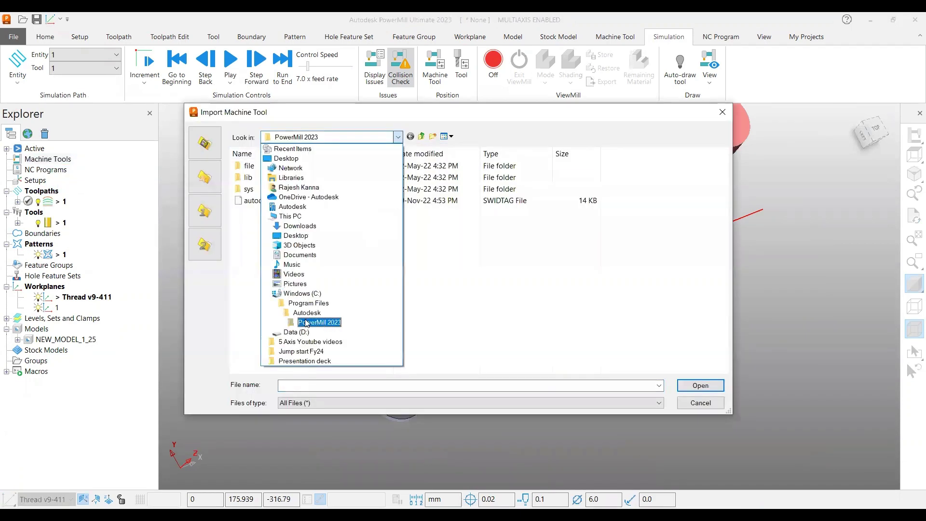
pyautogui.click(280, 331)
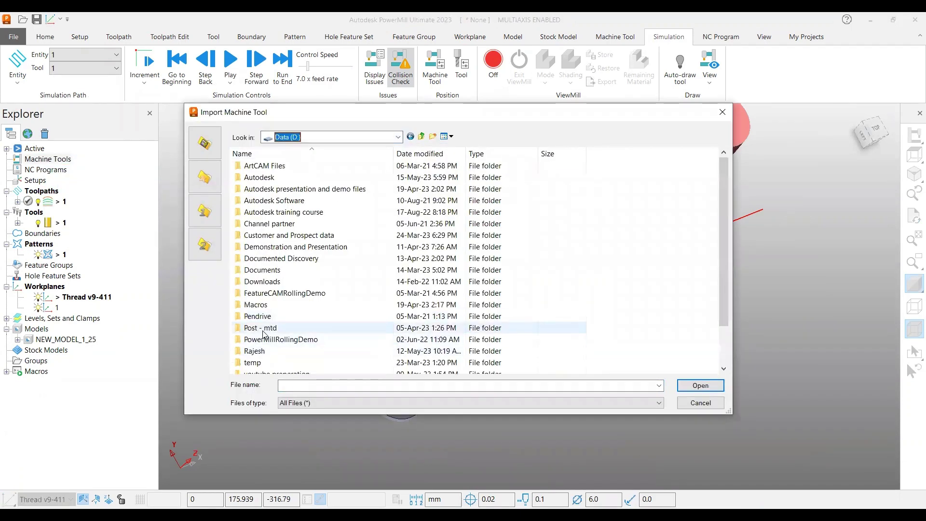
pyautogui.doubleClick(263, 326)
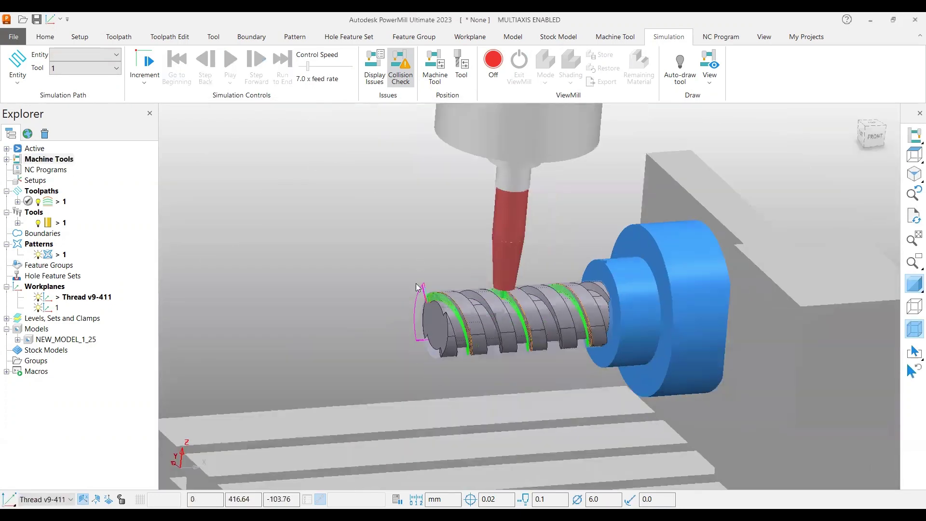
# Create a new workplane at the thread's end by the rotary chuck and open it for editing.
pyautogui.moveTo(416, 287); pyautogui.dragTo(496, 292, button='middle')
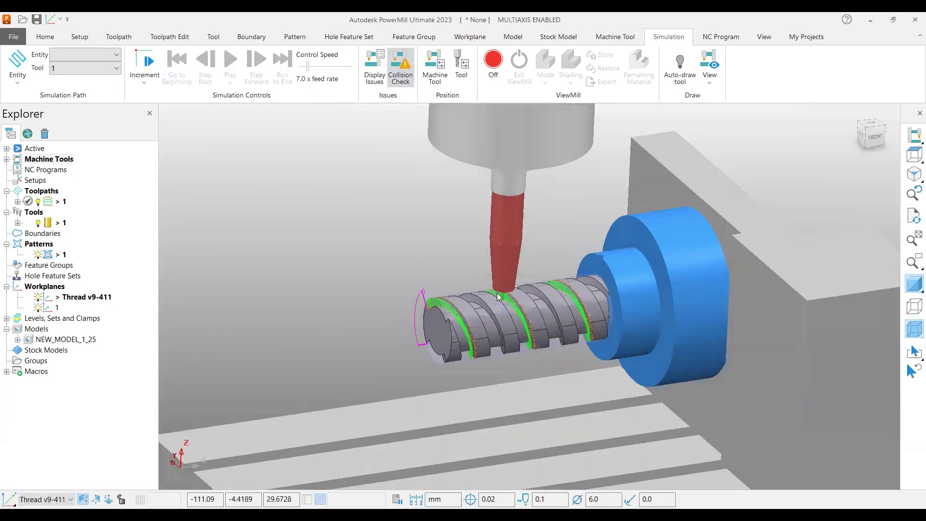
pyautogui.scroll(-4, 440, 301)
pyautogui.keyDown('shift'); pyautogui.moveTo(533, 322); pyautogui.dragTo(547, 285, button='middle'); pyautogui.keyUp('shift')
pyautogui.moveTo(638, 279); pyautogui.dragTo(627, 277, button='middle')
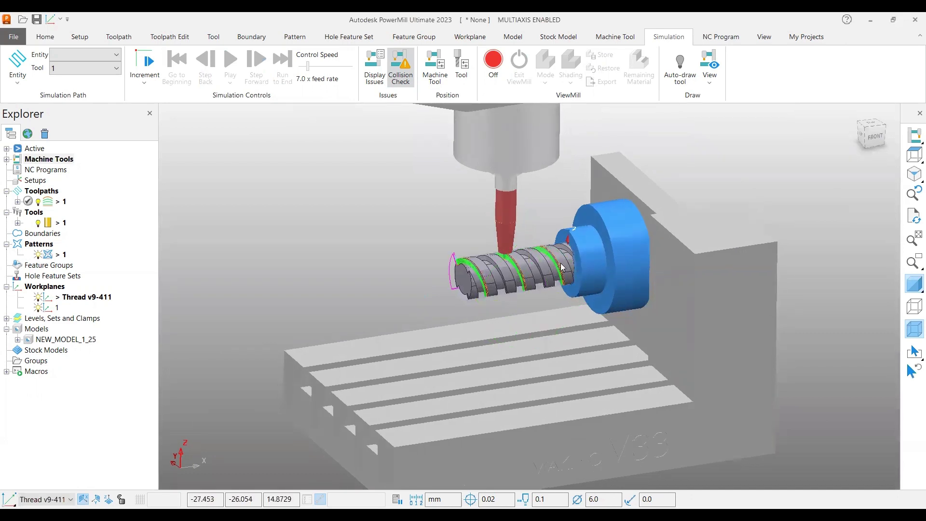
pyautogui.rightClick(50, 288)
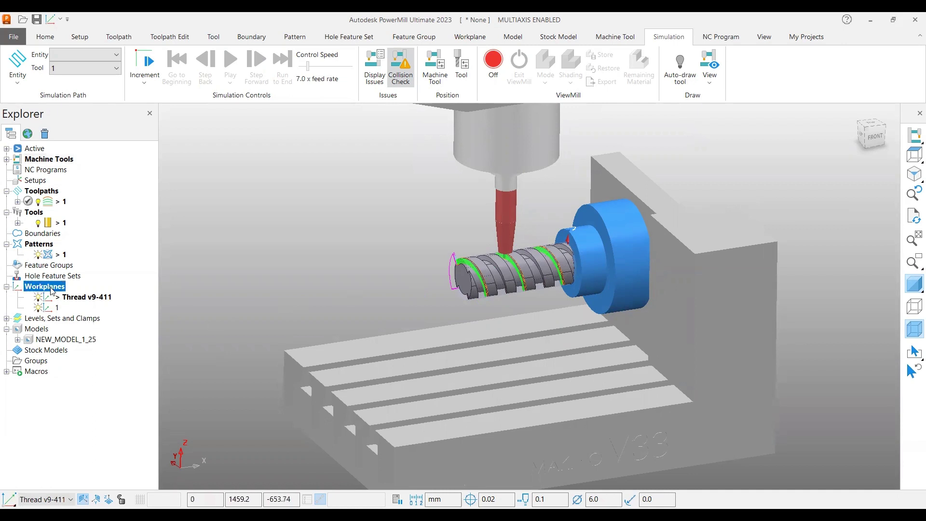
pyautogui.click(98, 315)
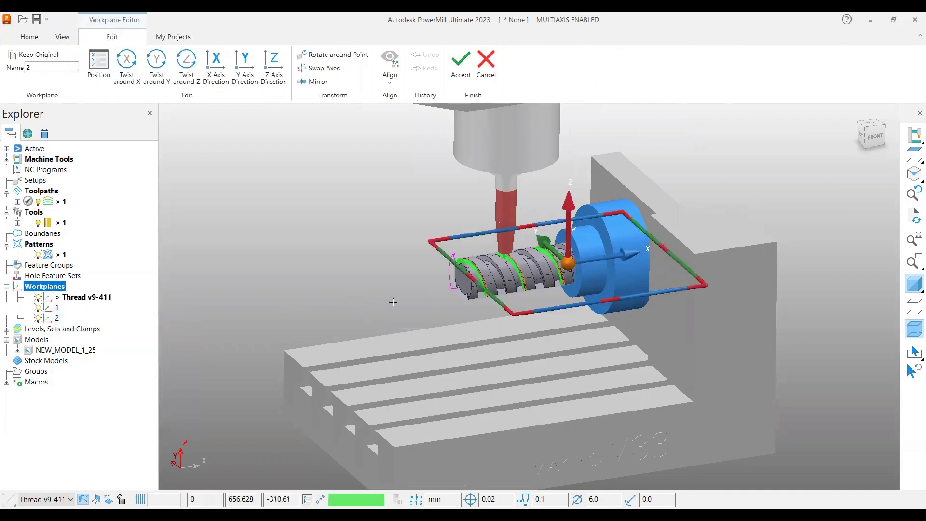
# Move workplane 2 by 100 mm along X relative to its current position and accept the workplane edit.
pyautogui.click(99, 62)
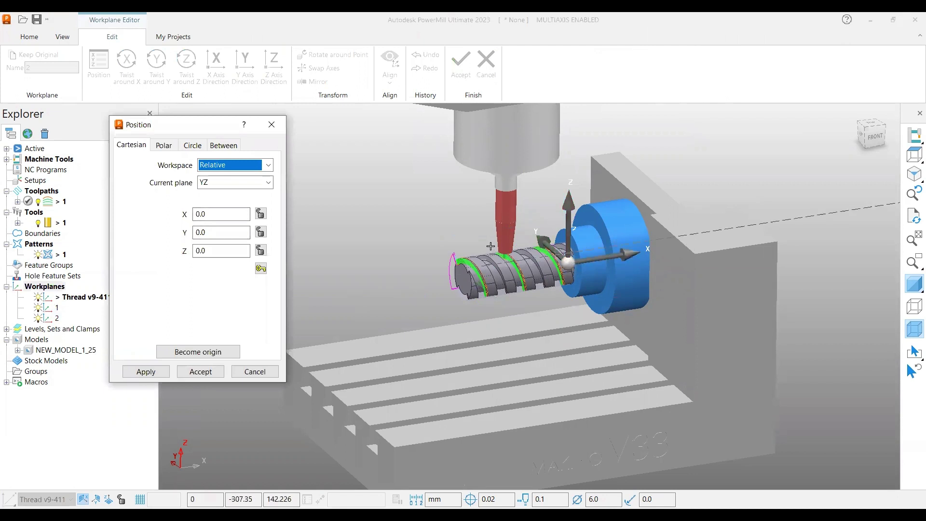
pyautogui.click(205, 219)
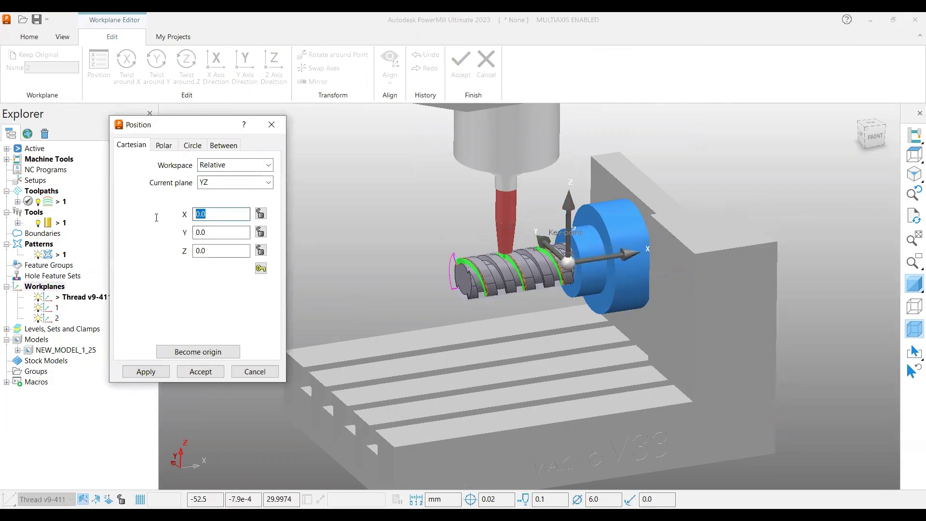
pyautogui.click(215, 234)
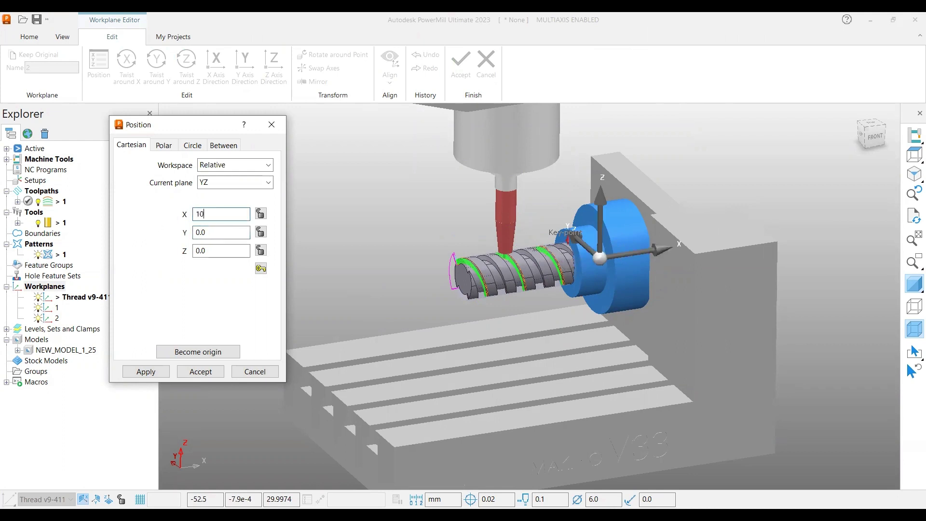
pyautogui.click(229, 232)
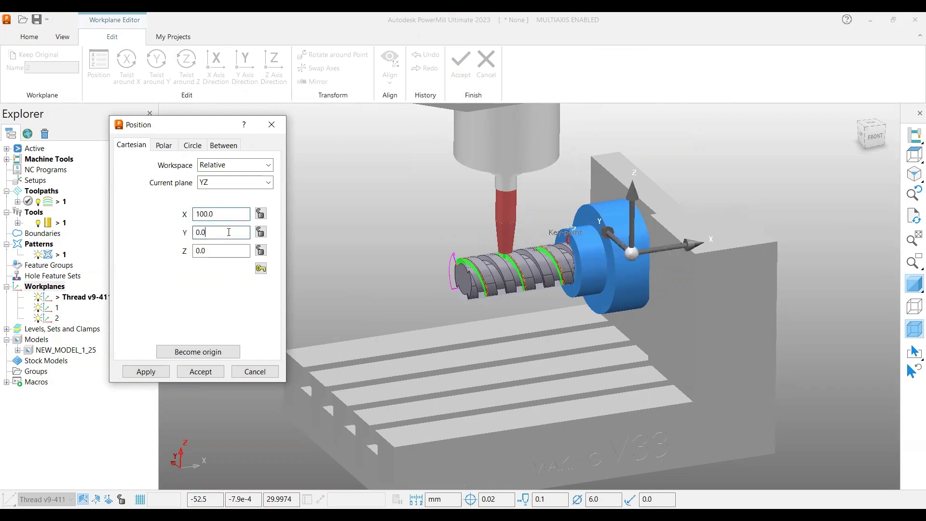
pyautogui.click(148, 371)
pyautogui.click(460, 70)
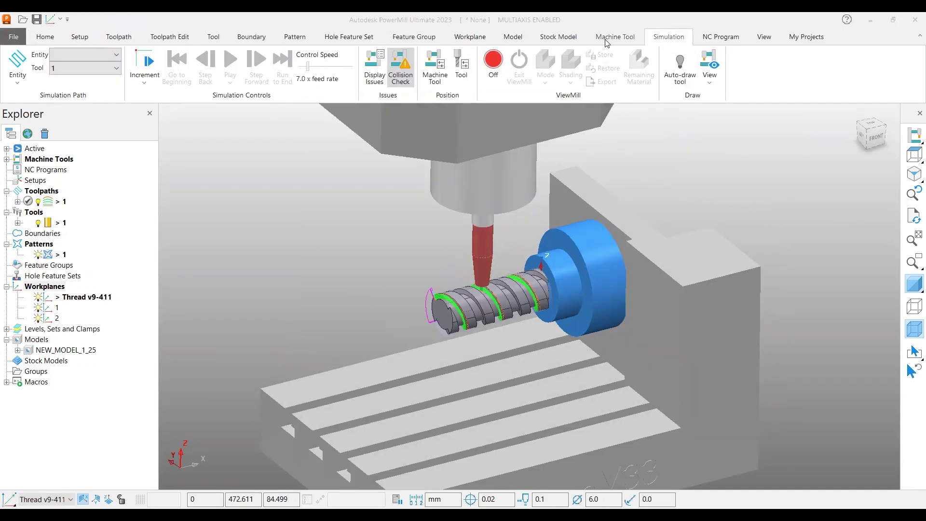
# Set the machine tool's model location to workplane 2 and check the thread's position relative to the rotary chuck.
pyautogui.click(617, 38)
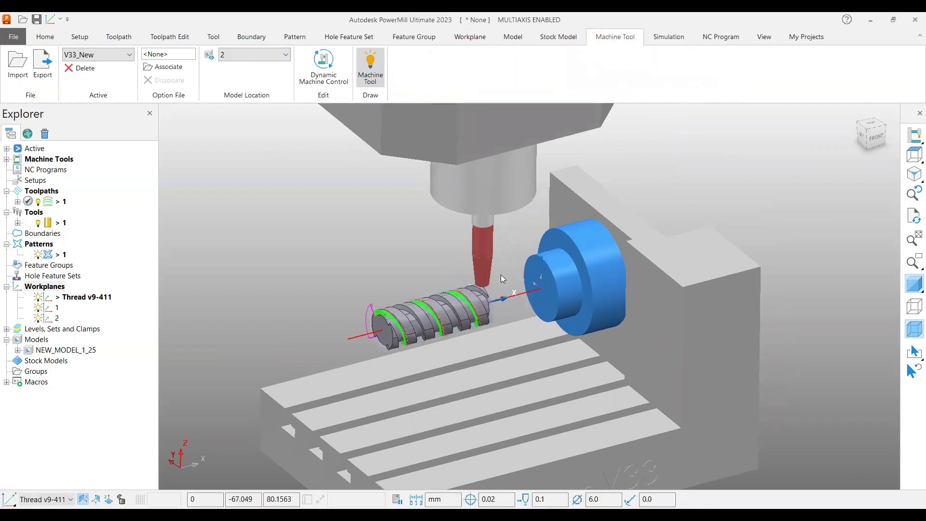
pyautogui.scroll(5, 410, 317)
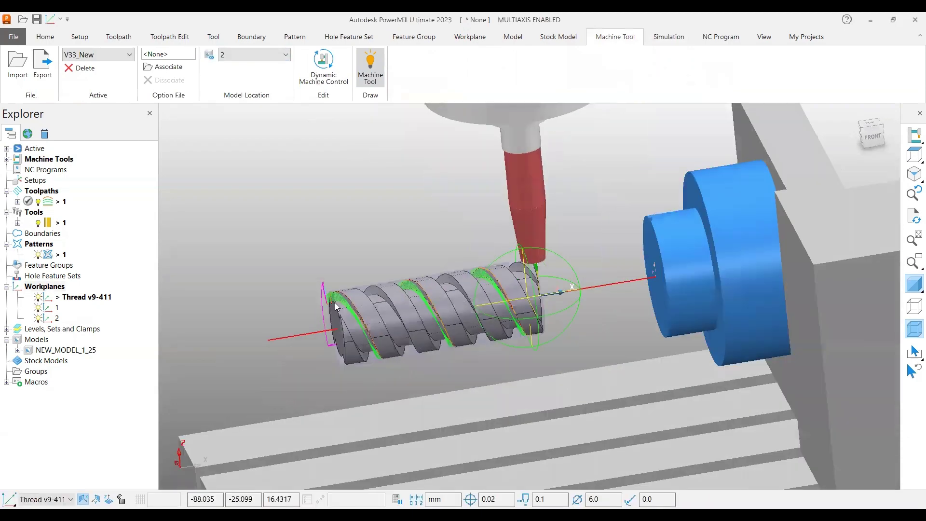
pyautogui.moveTo(408, 317); pyautogui.dragTo(411, 317, button='middle')
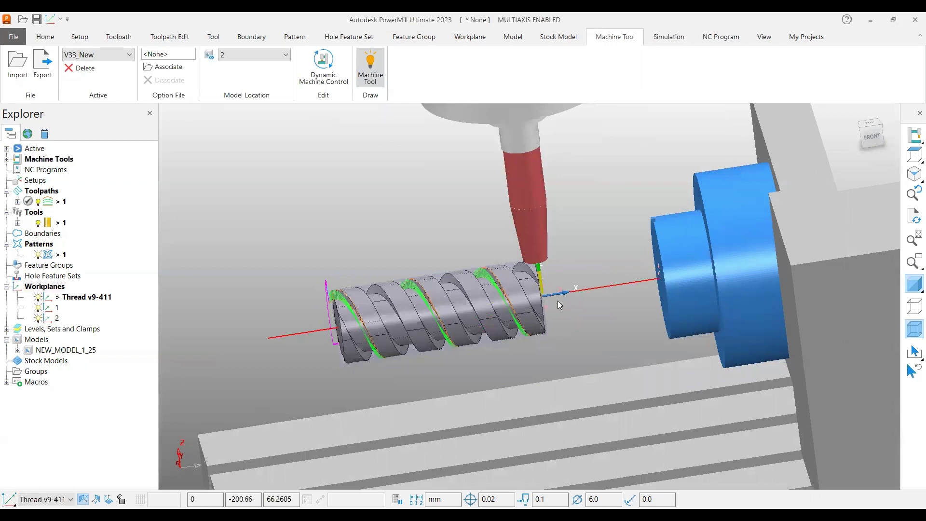
pyautogui.scroll(-5, 572, 298)
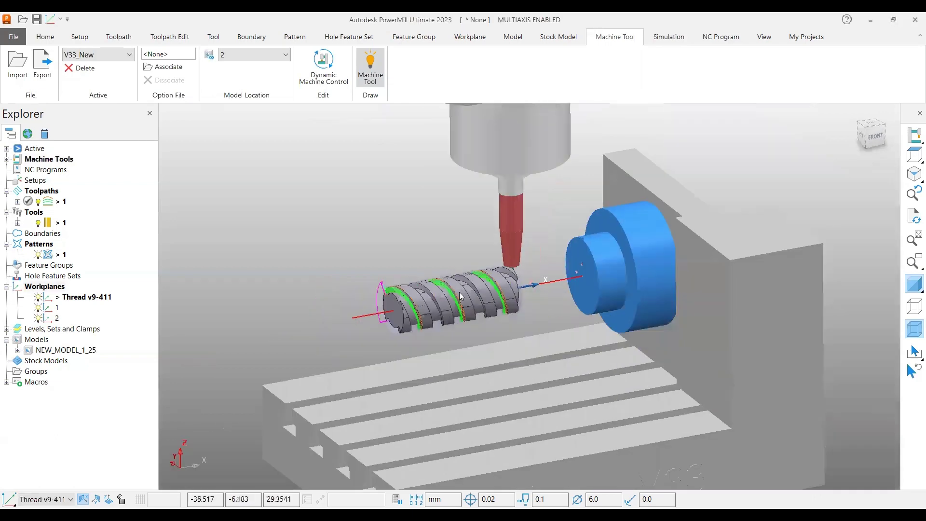
pyautogui.moveTo(571, 311)
pyautogui.mouseDown(button='middle')
pyautogui.moveTo(644, 297)
pyautogui.moveTo(580, 325)
pyautogui.mouseUp(button='middle')
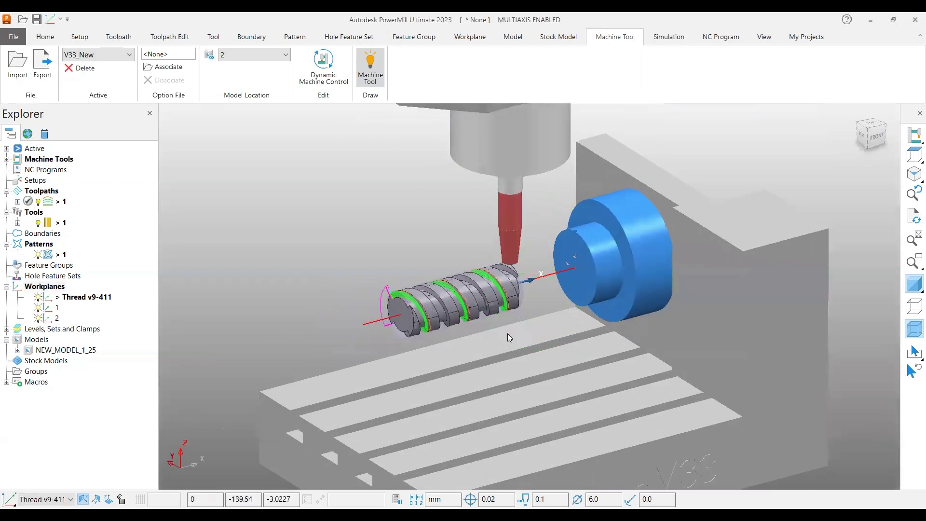
# Simulate toolpath 1 from the start on the V33_New machine tool.
pyautogui.rightClick(62, 204)
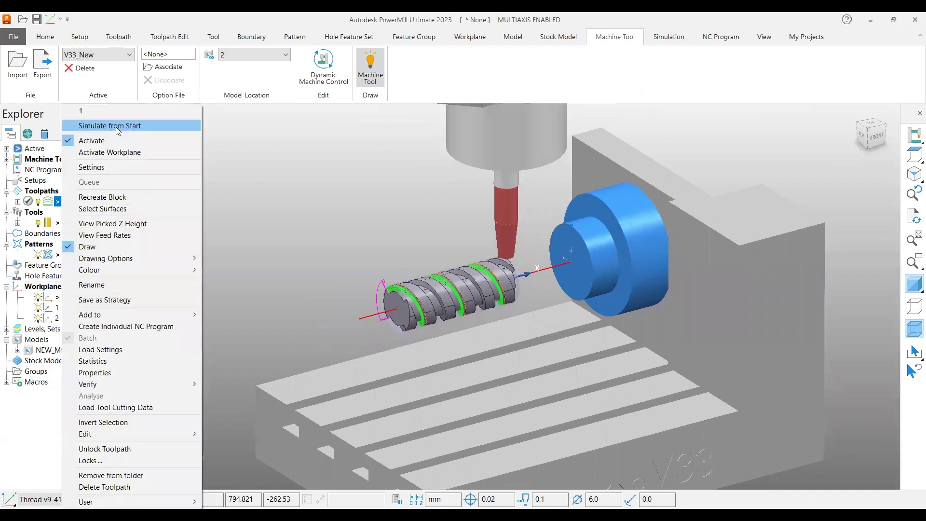
pyautogui.click(116, 126)
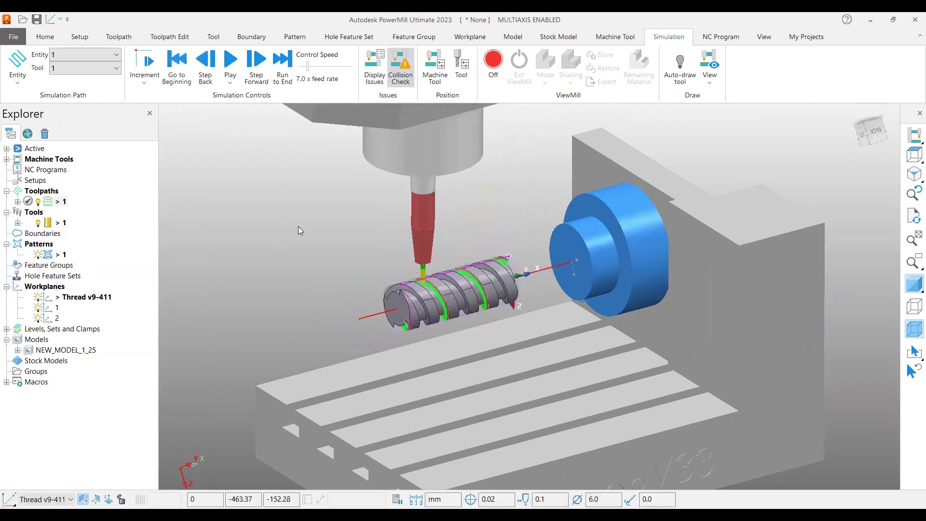
pyautogui.scroll(-3, 541, 274)
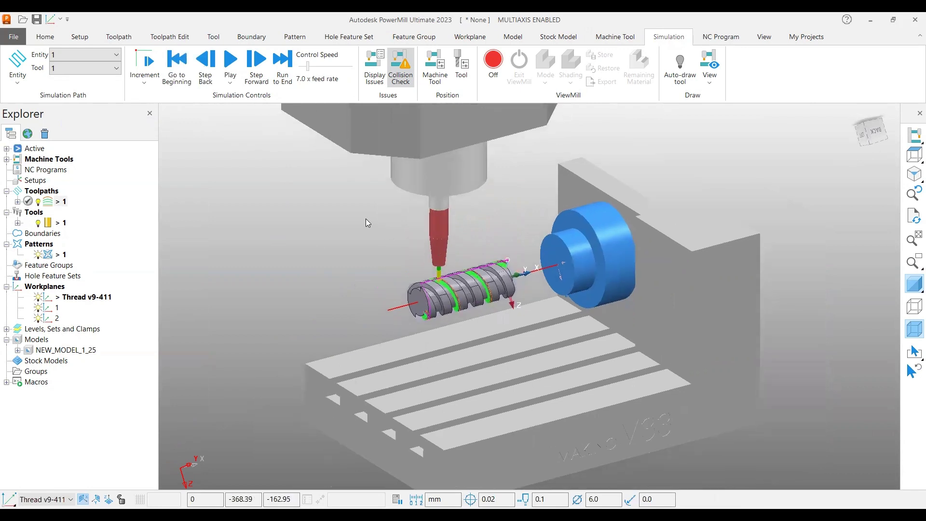
# Start a new toolpath with the Profile Finishing strategy and bring the thread groove into close view.
pyautogui.click(45, 37)
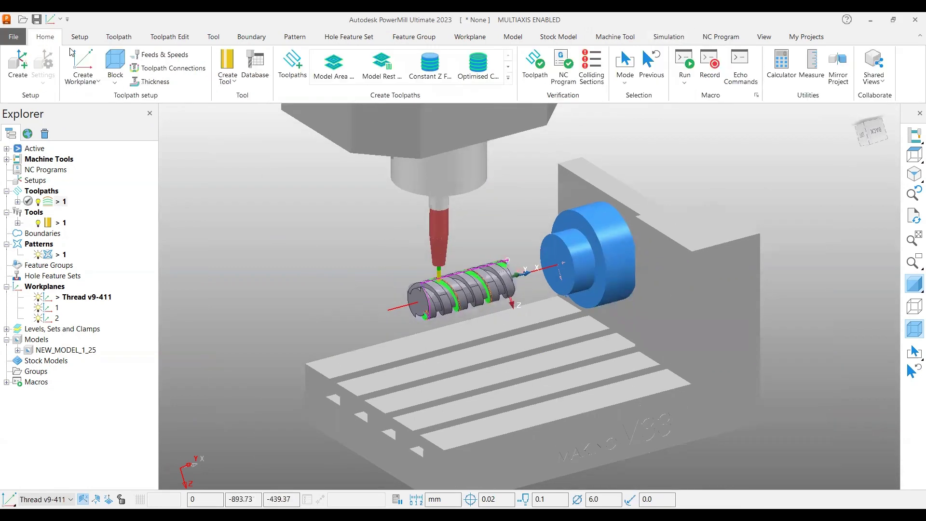
pyautogui.click(291, 67)
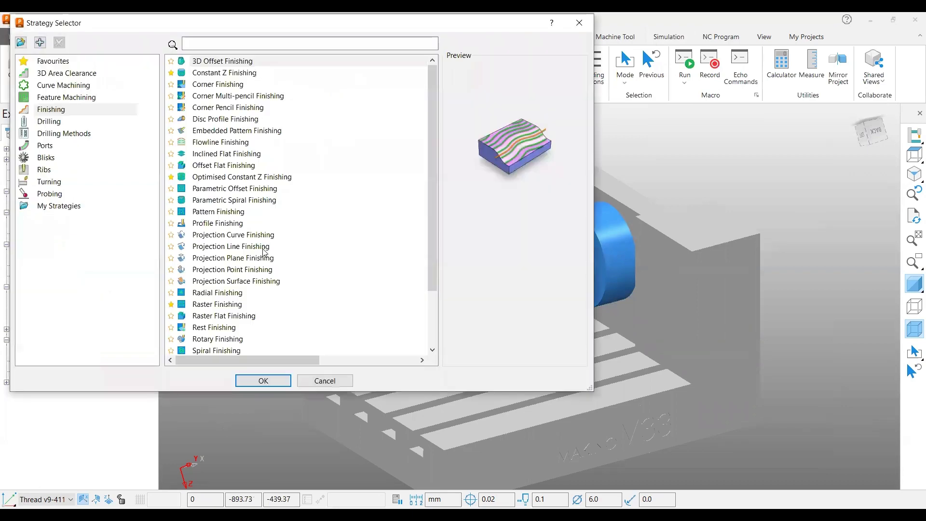
pyautogui.click(233, 225)
pyautogui.click(263, 381)
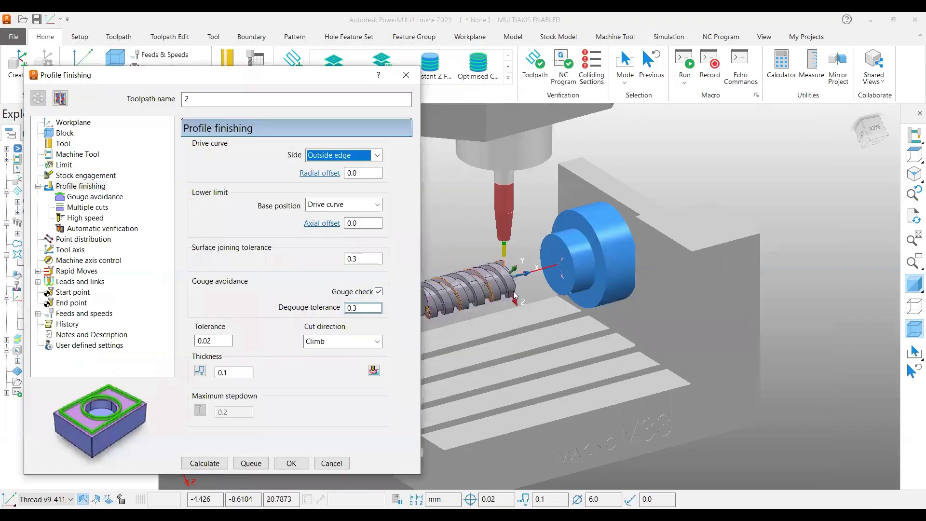
pyautogui.scroll(4, 516, 297)
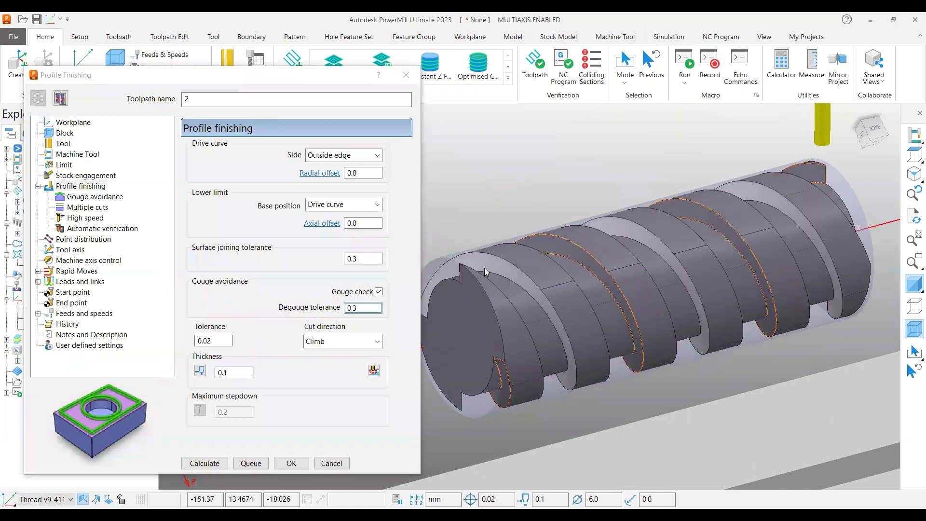
pyautogui.keyDown('shift'); pyautogui.moveTo(484, 268); pyautogui.dragTo(541, 265, button='middle'); pyautogui.keyUp('shift')
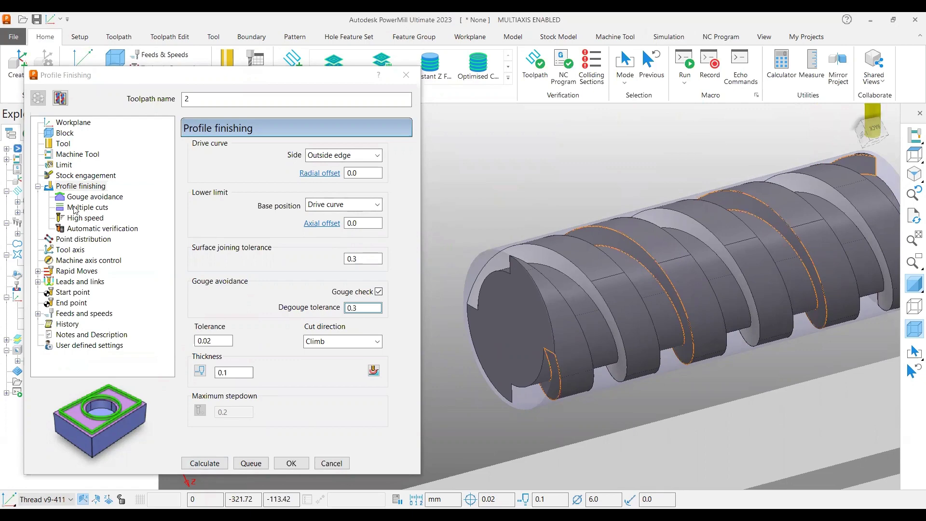
# Check the tool axis settings and calculate the Profile Finishing toolpath.
pyautogui.click(72, 251)
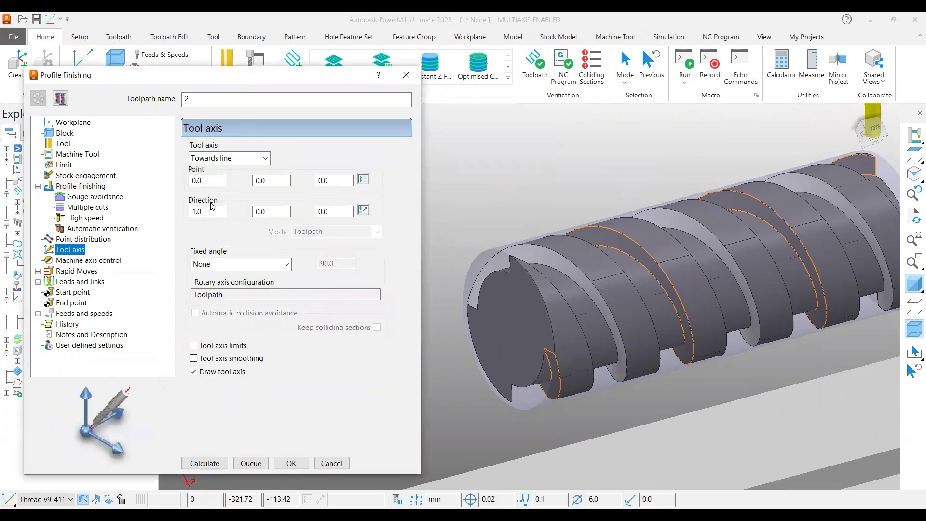
pyautogui.click(92, 187)
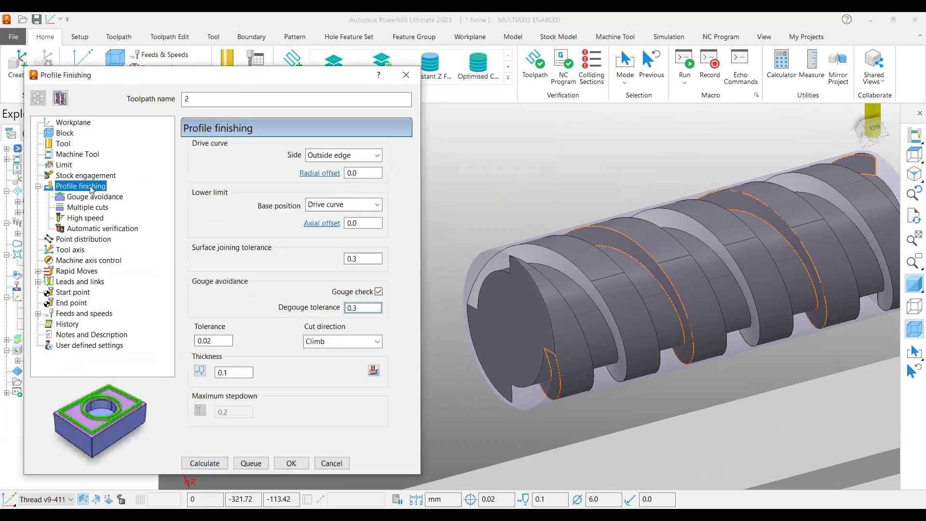
pyautogui.click(204, 463)
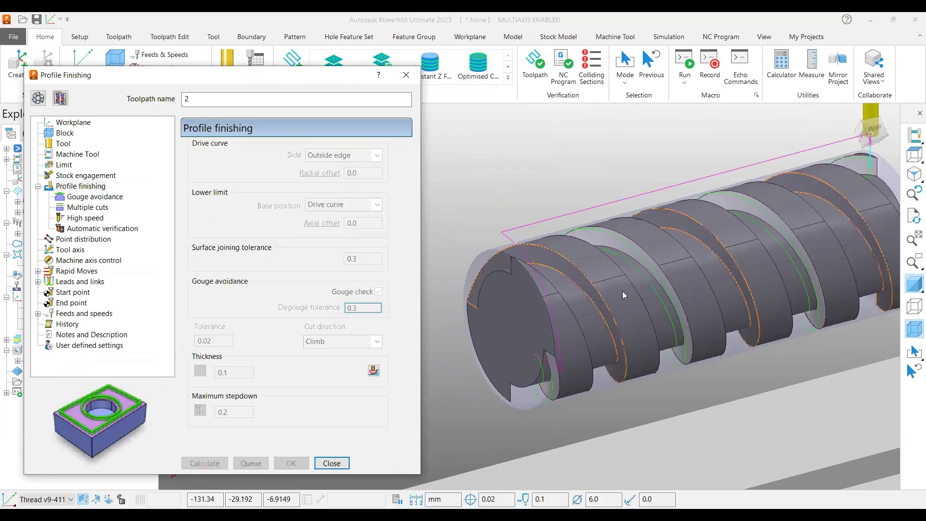
# Hide the V33_New machine tool so that only the thread, the tool and the toolpath are drawn.
pyautogui.moveTo(583, 282); pyautogui.dragTo(671, 309, button='middle')
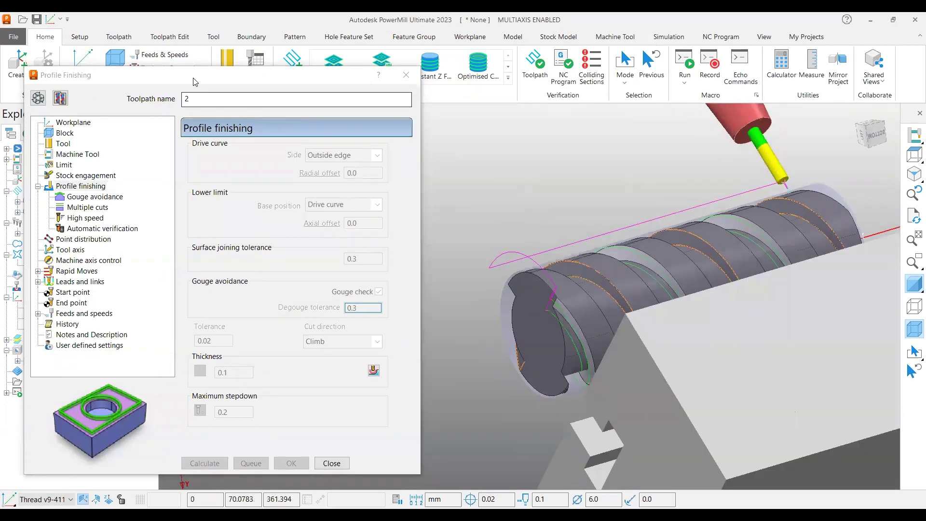
pyautogui.moveTo(80, 75); pyautogui.dragTo(108, 191)
pyautogui.click(7, 160)
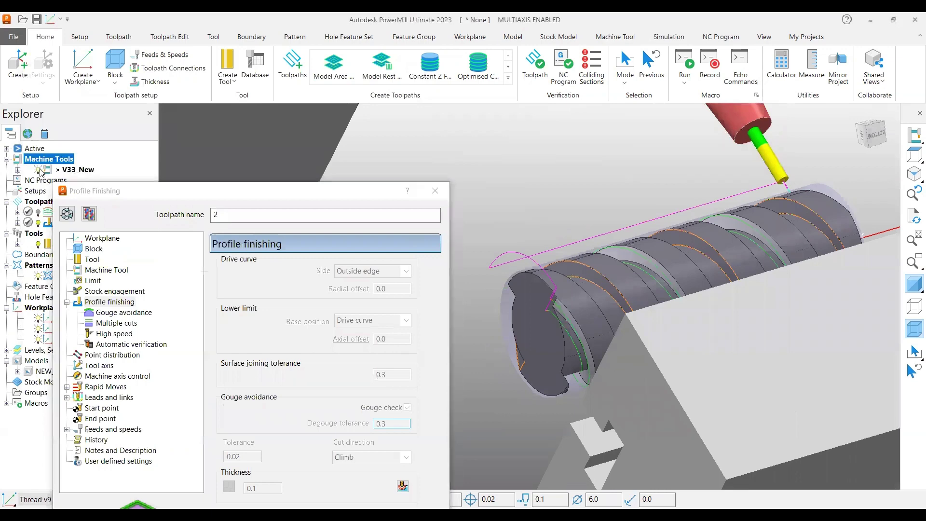
pyautogui.click(39, 171)
# Examine the cutting passes and link moves of toolpath 2 at the thread's free end.
pyautogui.scroll(-1, 645, 250)
pyautogui.scroll(4, 586, 311)
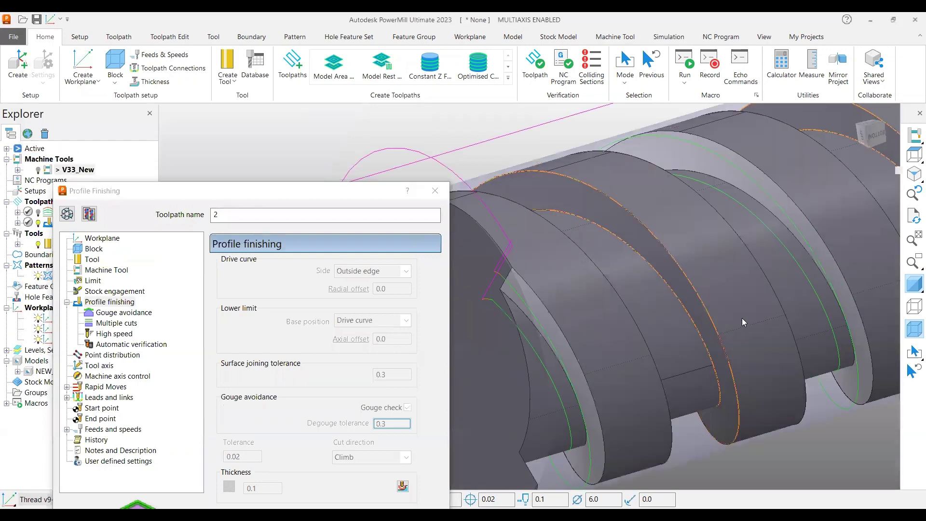
pyautogui.moveTo(741, 318); pyautogui.dragTo(675, 264, button='middle')
pyautogui.scroll(5, 503, 219)
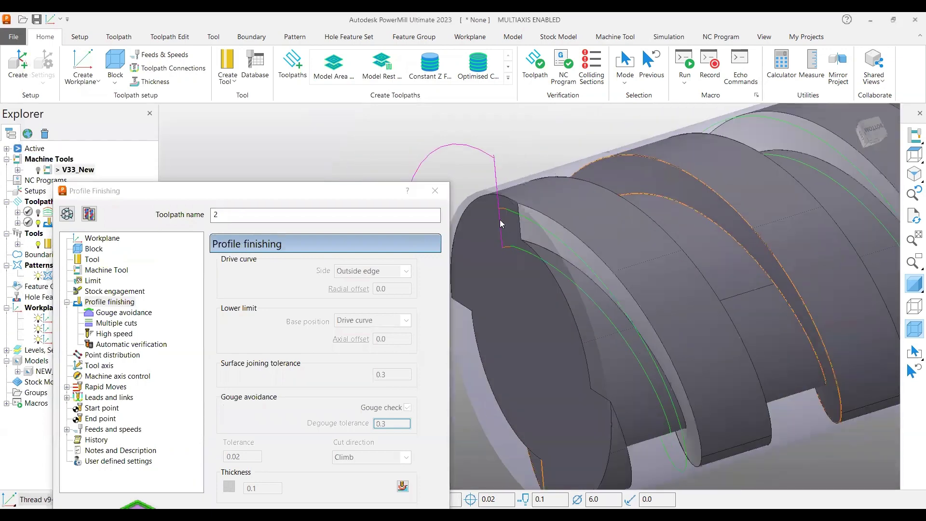
pyautogui.scroll(-3, 574, 234)
pyautogui.moveTo(645, 248); pyautogui.dragTo(583, 251, button='middle')
pyautogui.scroll(-6, 585, 245)
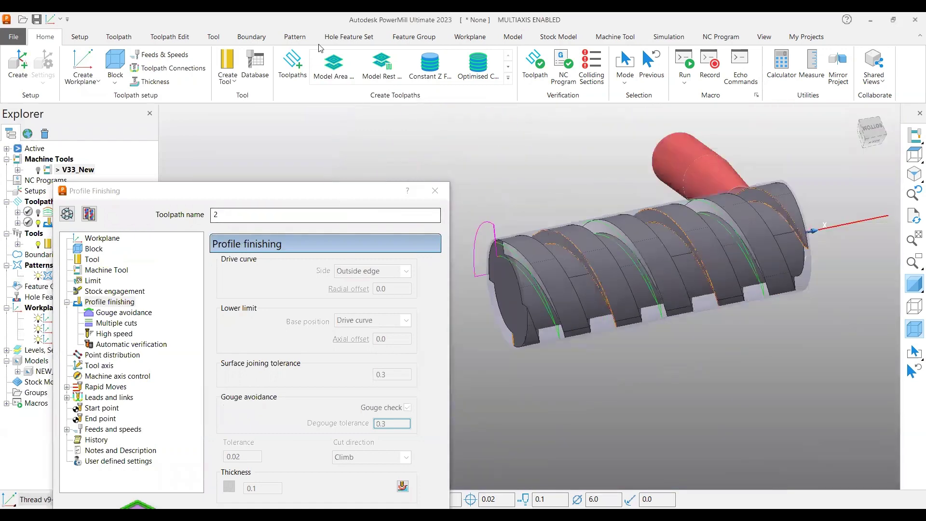
# Hide pattern 1 and examine the toolpath 2 passes along the groove edges.
pyautogui.moveTo(318, 48); pyautogui.dragTo(297, 42)
pyautogui.moveTo(666, 331); pyautogui.dragTo(479, 262, button='middle')
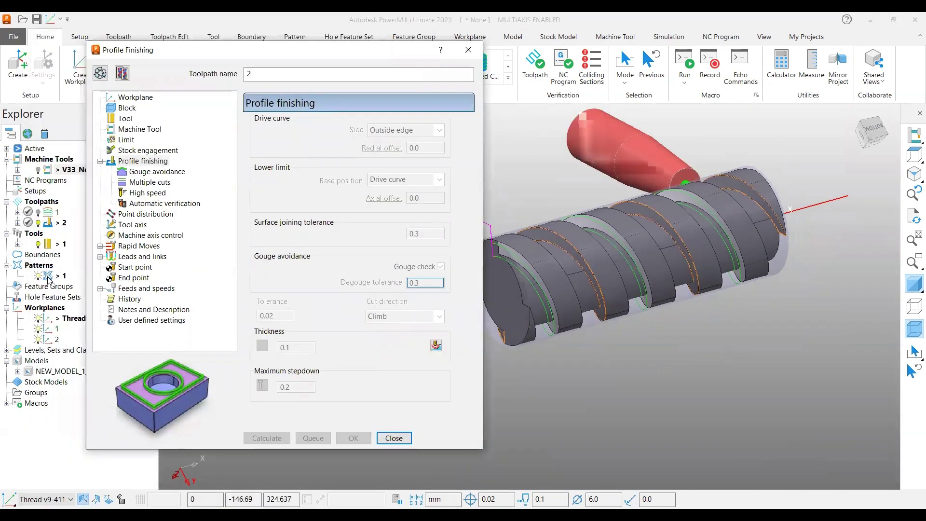
pyautogui.click(37, 275)
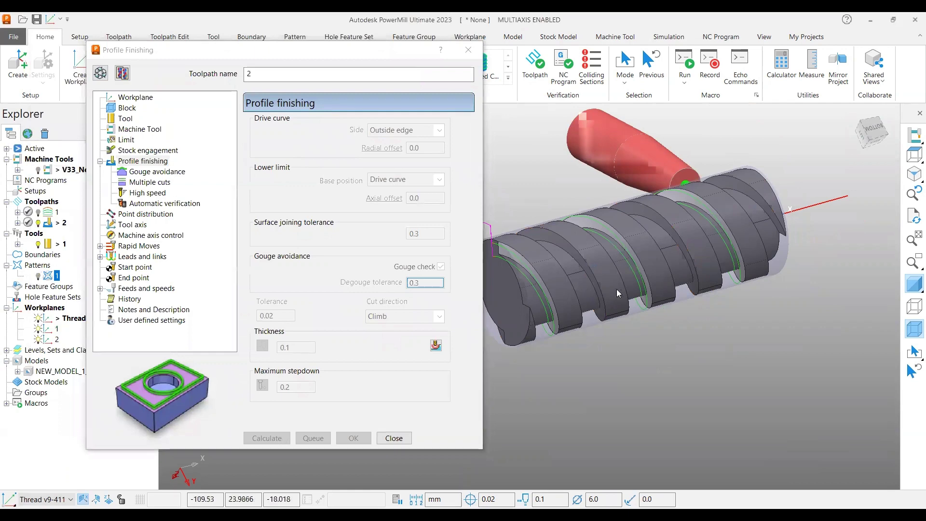
pyautogui.scroll(3, 584, 241)
pyautogui.scroll(2, 583, 241)
pyautogui.keyDown('shift'); pyautogui.moveTo(583, 241); pyautogui.dragTo(697, 235, button='middle'); pyautogui.keyUp('shift')
pyautogui.scroll(-3, 607, 255)
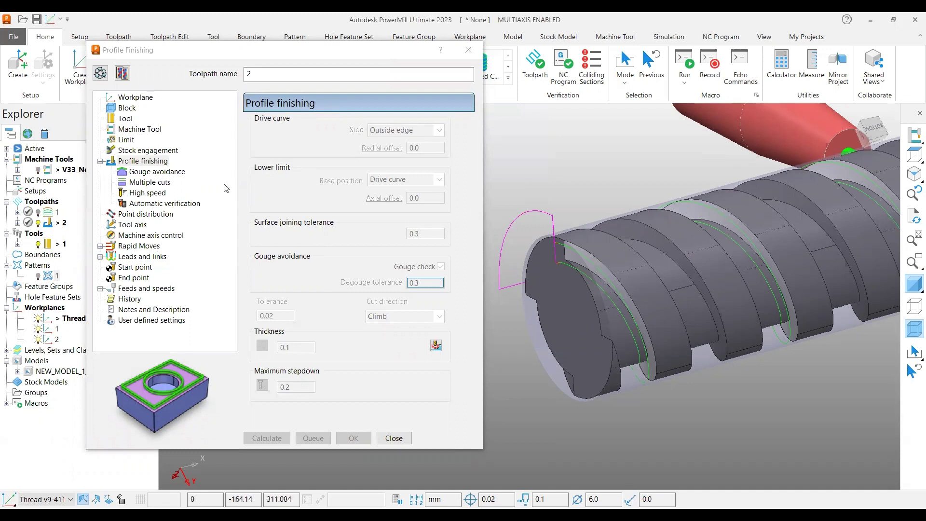
# Review the tool axis settings of toolpath 2, close its strategy dialog, and examine the toolpath along the whole thread.
pyautogui.click(132, 225)
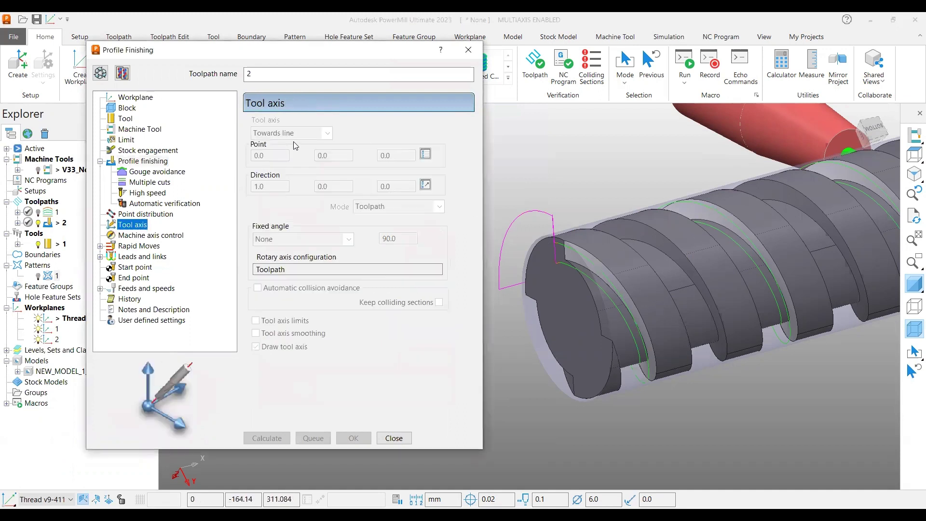
pyautogui.click(100, 74)
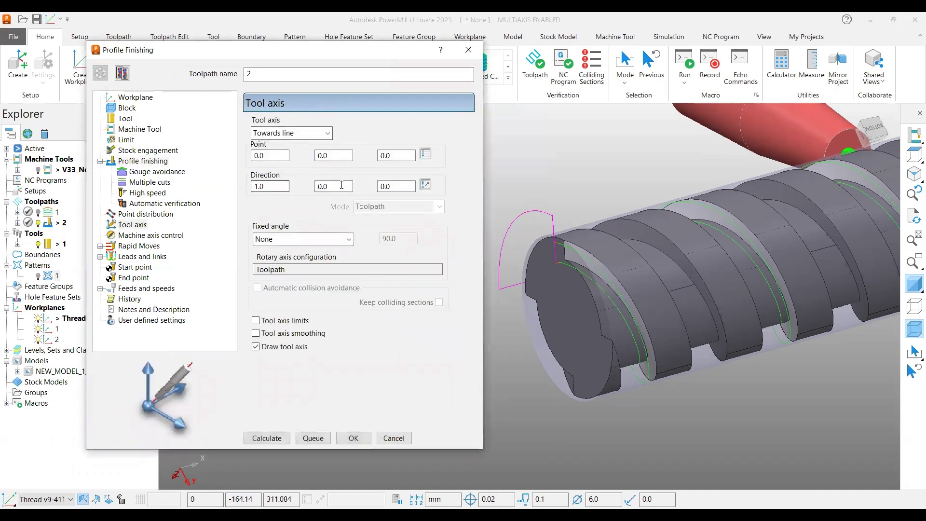
pyautogui.click(464, 53)
pyautogui.scroll(-3, 689, 299)
pyautogui.moveTo(690, 299); pyautogui.dragTo(738, 323, button='middle')
pyautogui.keyDown('shift'); pyautogui.moveTo(793, 289); pyautogui.dragTo(517, 337, button='middle'); pyautogui.keyUp('shift')
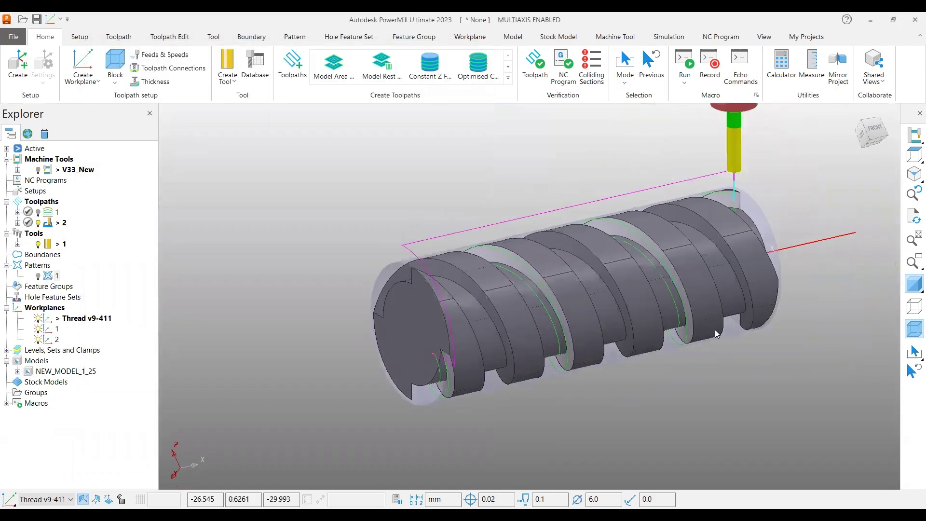
pyautogui.keyDown('shift'); pyautogui.moveTo(700, 326); pyautogui.dragTo(664, 319, button='middle'); pyautogui.keyUp('shift')
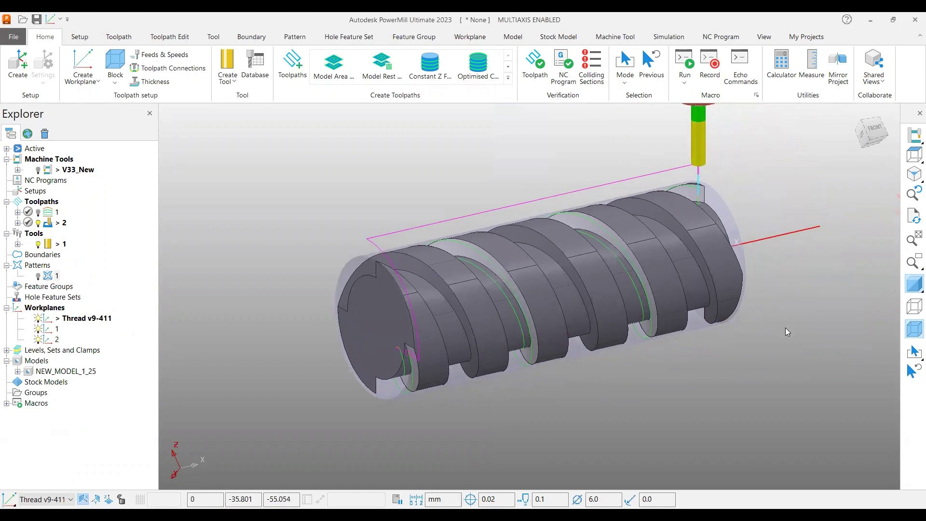